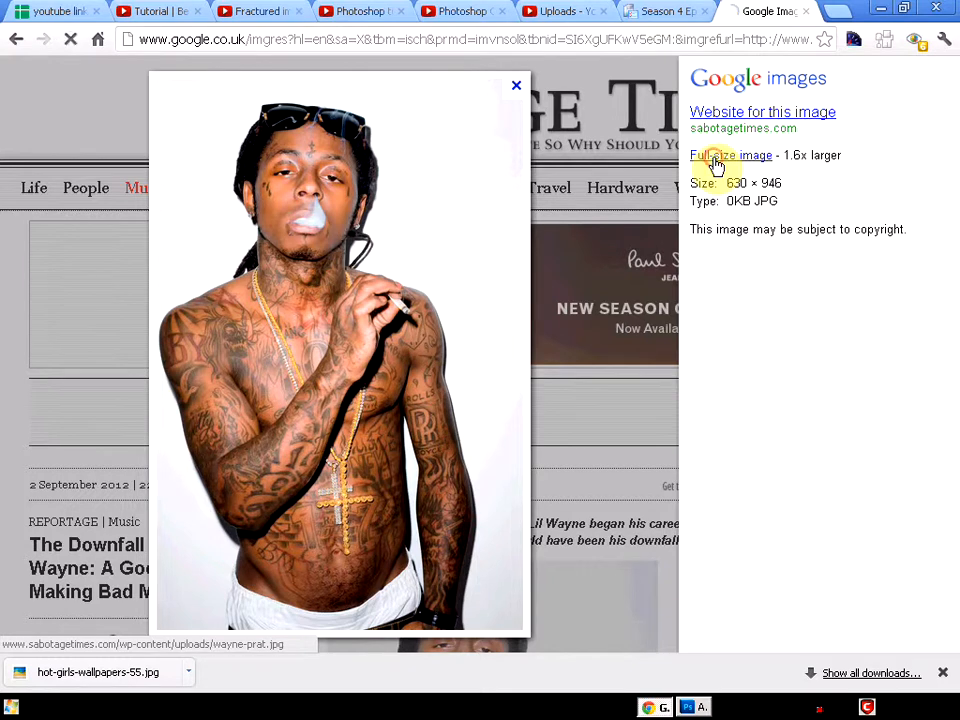
Open the full-size version of the 630 × 946 portrait image and copy it to the clipboard
left_click(716, 165)
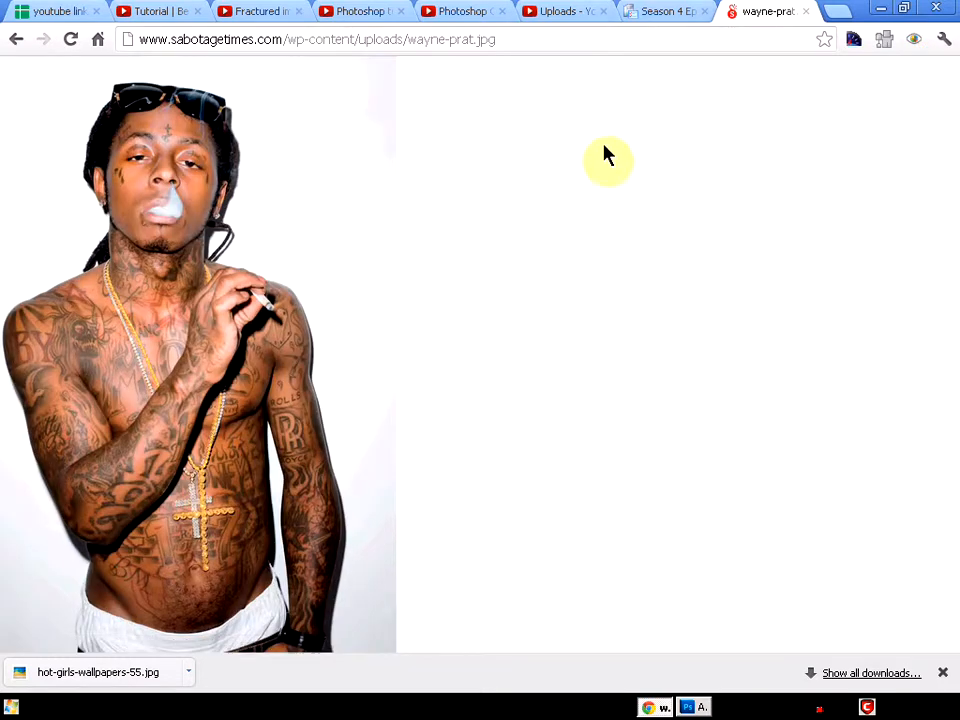
right_click(163, 315)
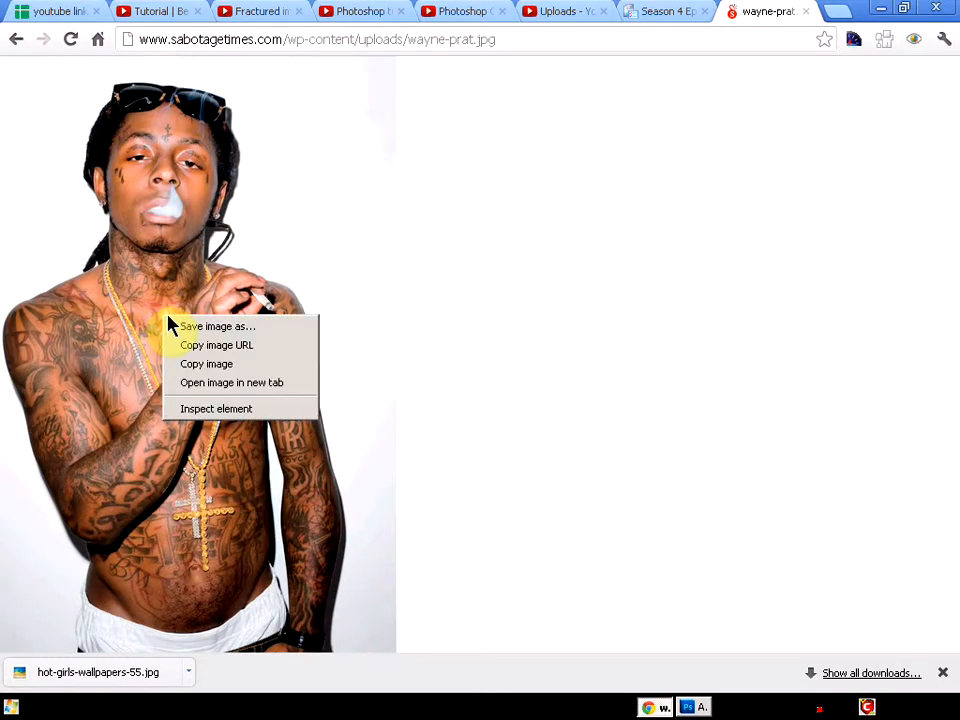
left_click(182, 365)
Switch to Photoshop, create a 630 × 946 pixel document from the Clipboard preset and paste the portrait into it
key("alt+Tab")
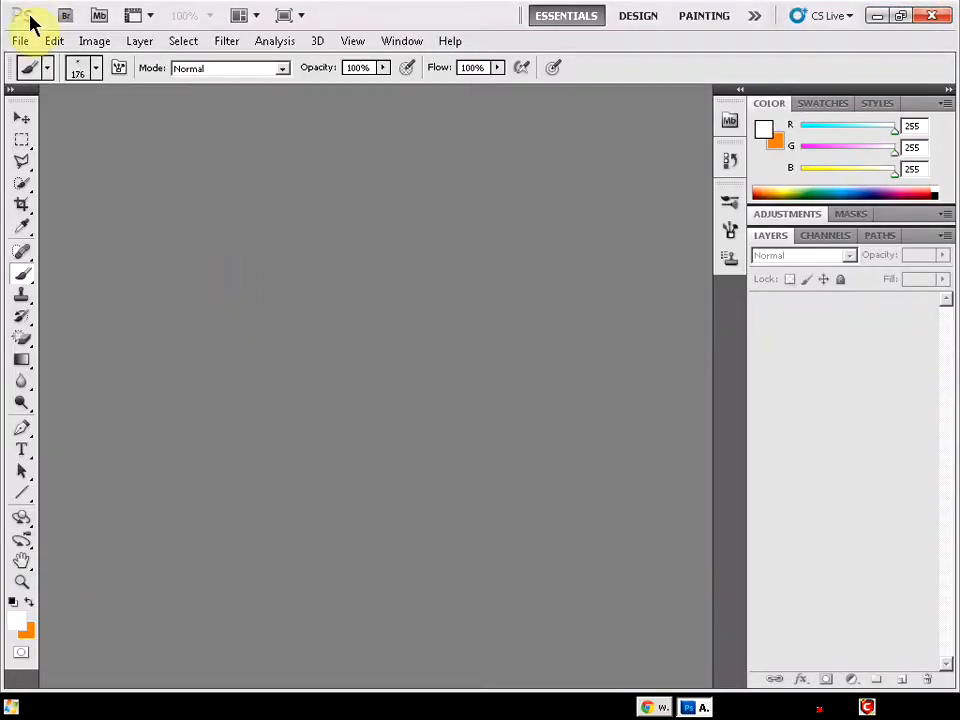
left_click(20, 41)
left_click(34, 62)
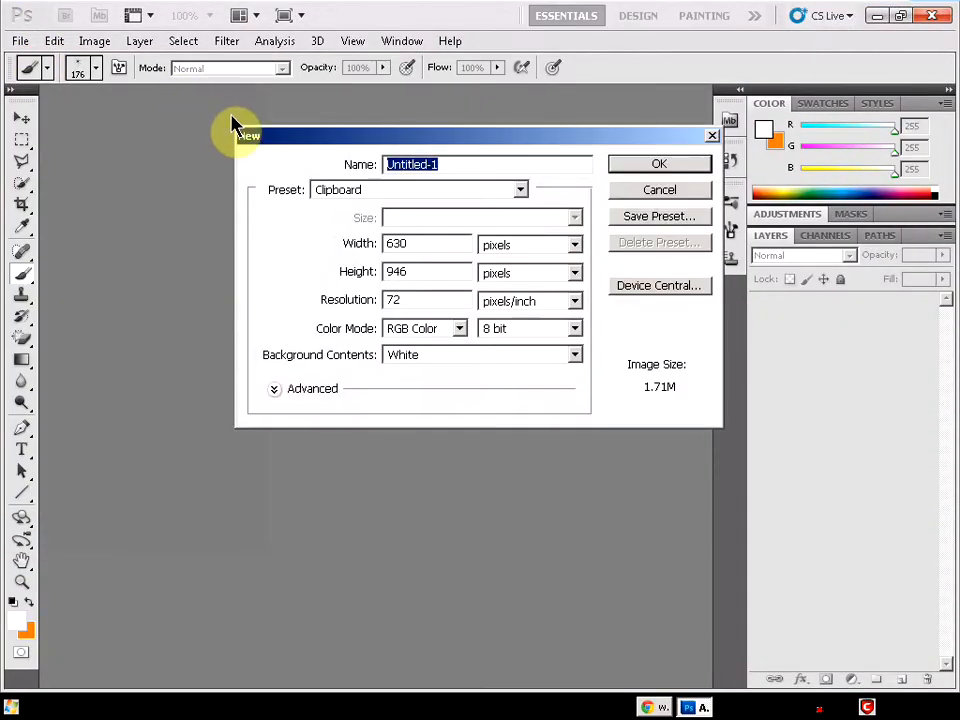
key("Return")
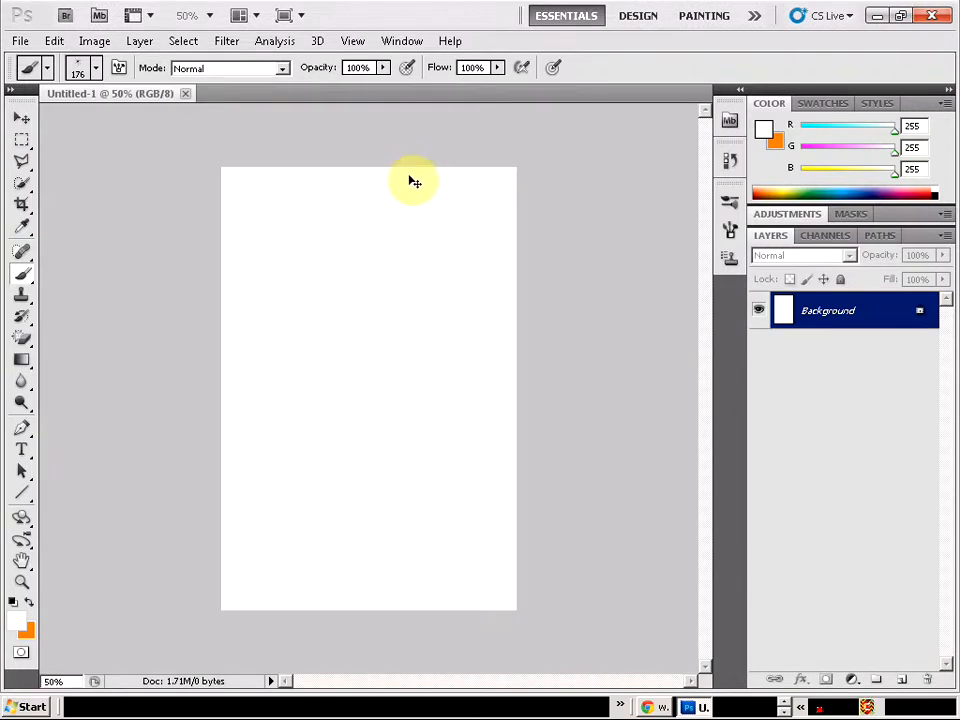
key("ctrl+v")
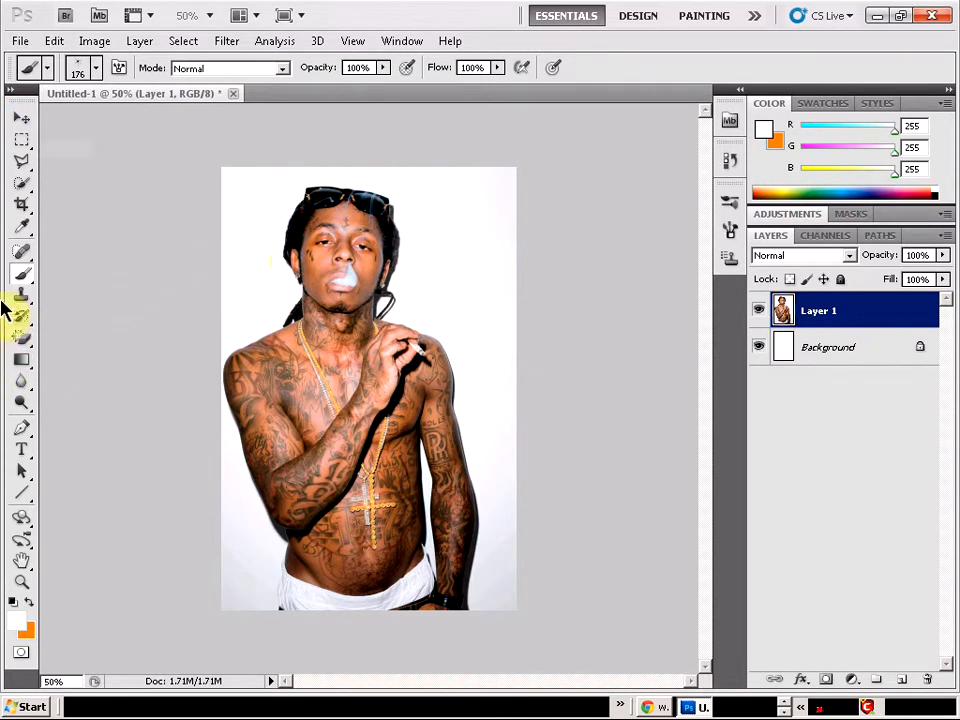
Erase the portrait's white backdrop and the grey patch in its lower-right corner with the Magic Eraser
left_click(23, 340)
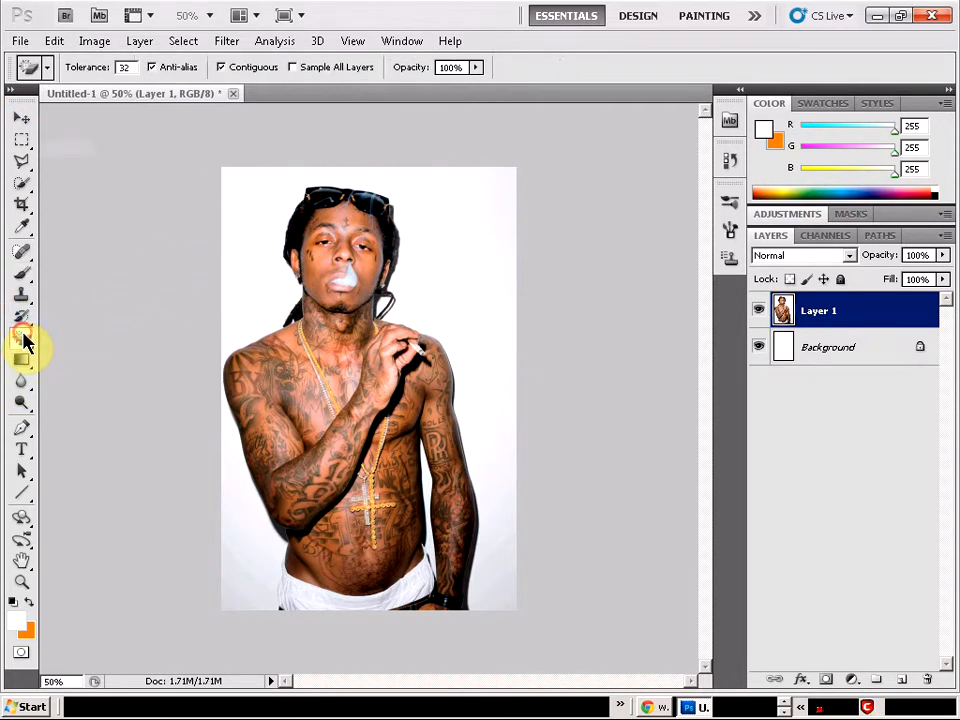
right_click(23, 343)
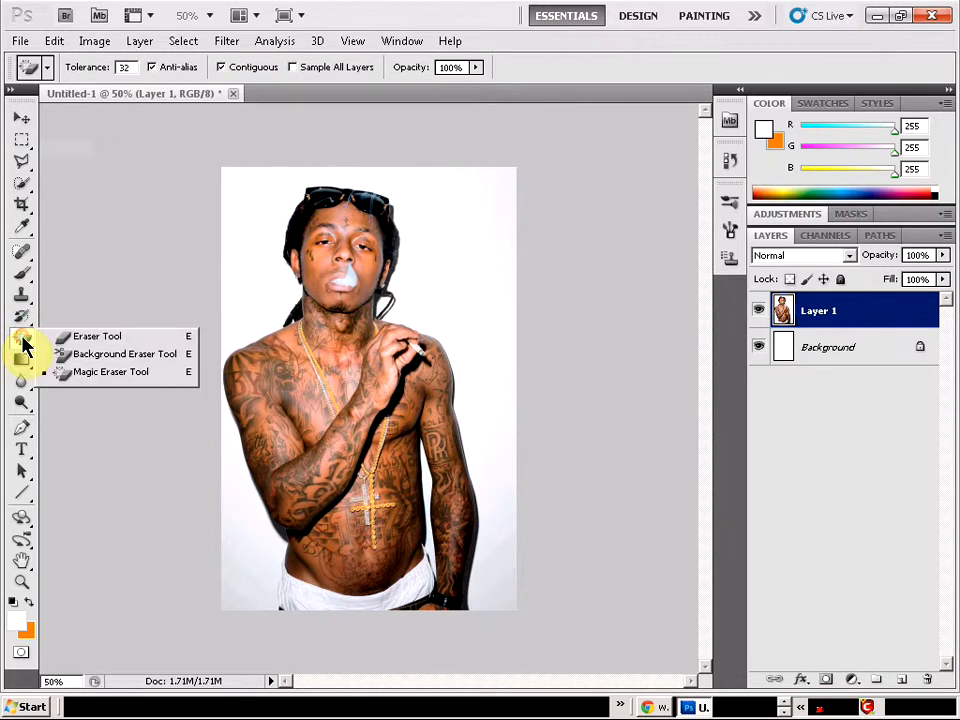
left_click(72, 373)
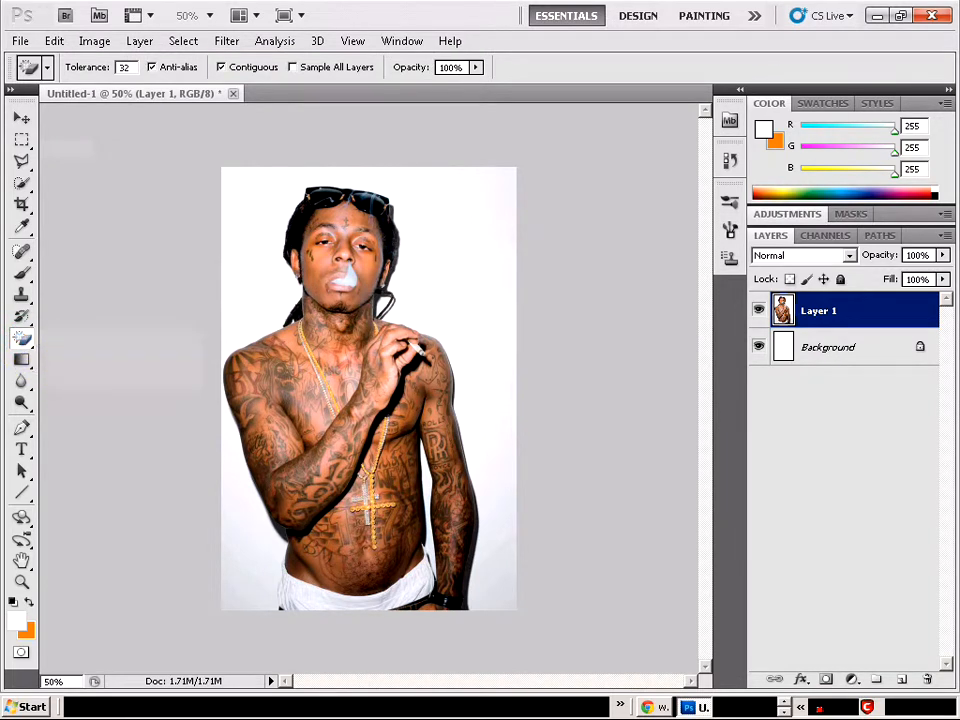
left_click(244, 201)
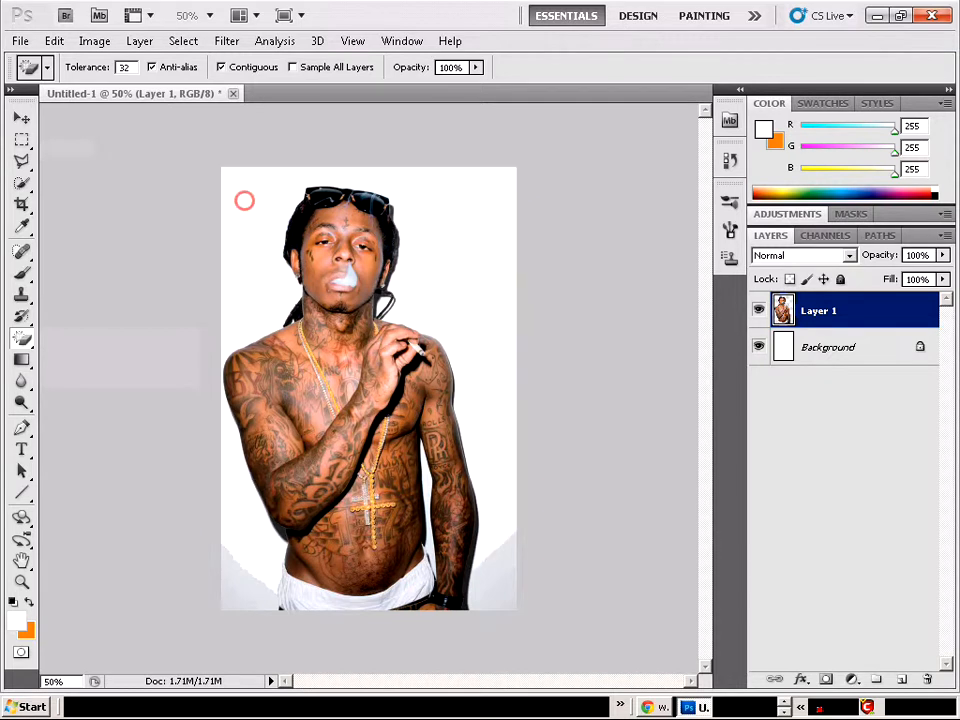
left_click(496, 594)
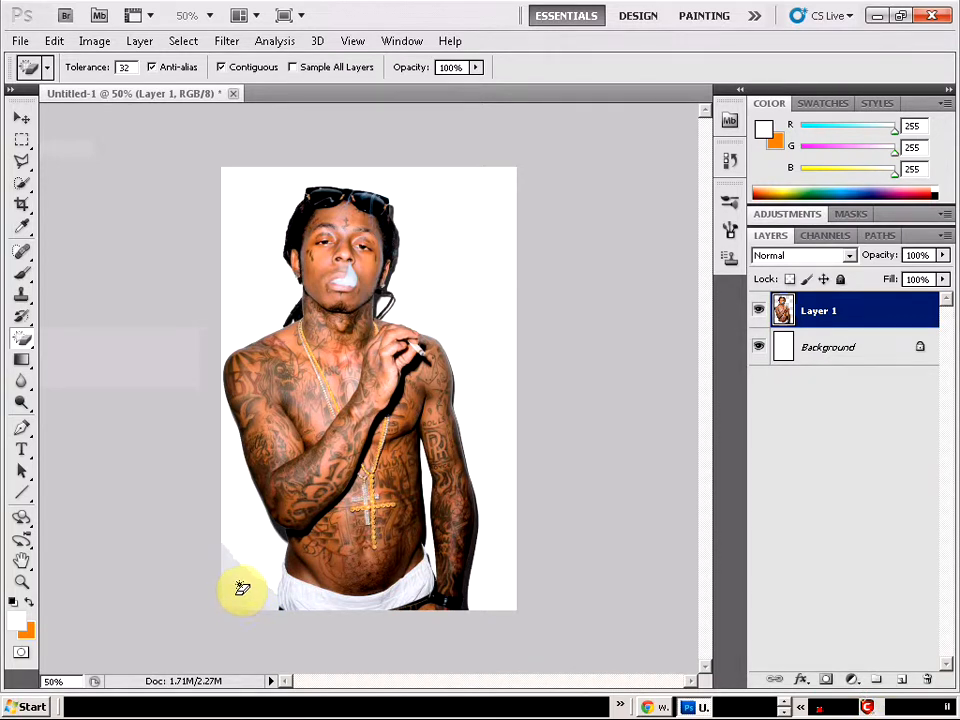
left_click(236, 586)
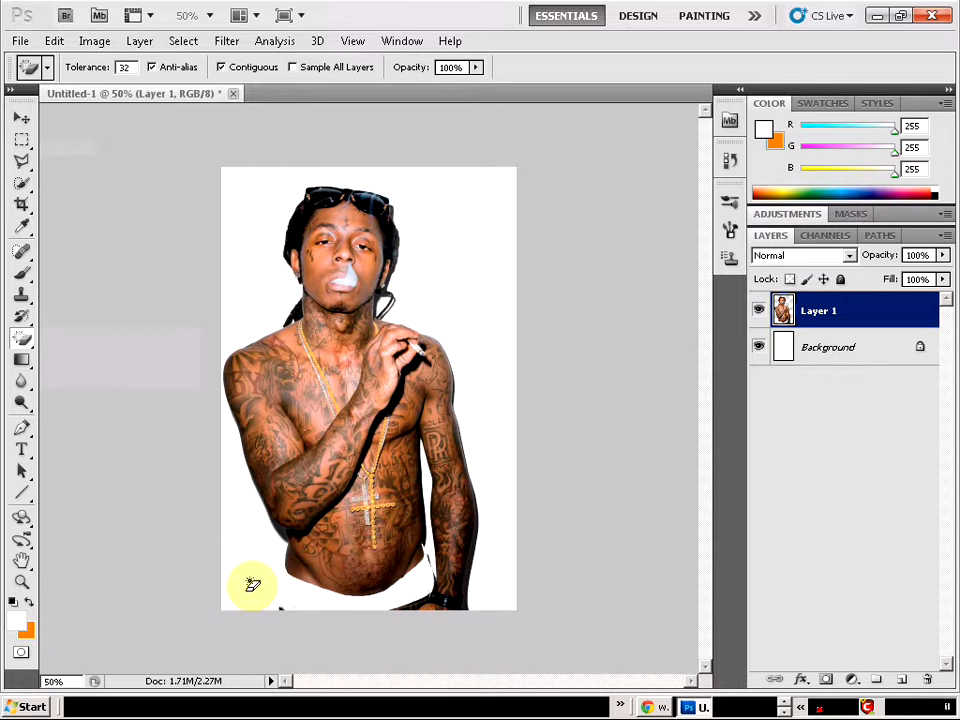
key("ctrl+z")
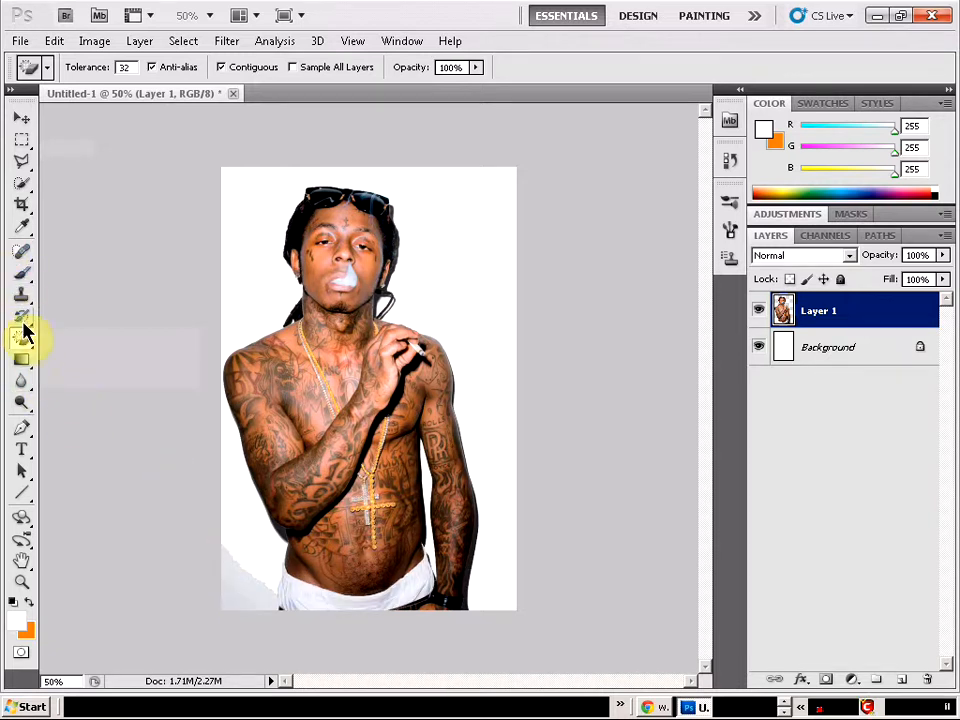
With white as the foreground colour, draw a 5 px line along the left edge of the white shorts to separate them from the grey patch
scroll(288, 600, "up", 3)
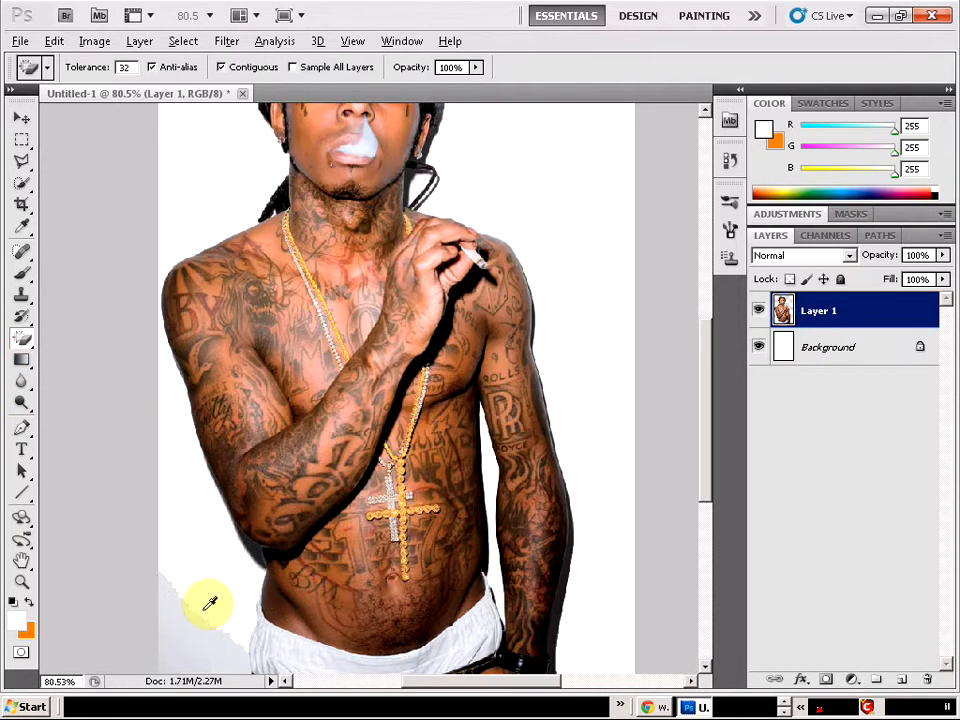
scroll(244, 610, "down", 2)
scroll(253, 561, "up", 4)
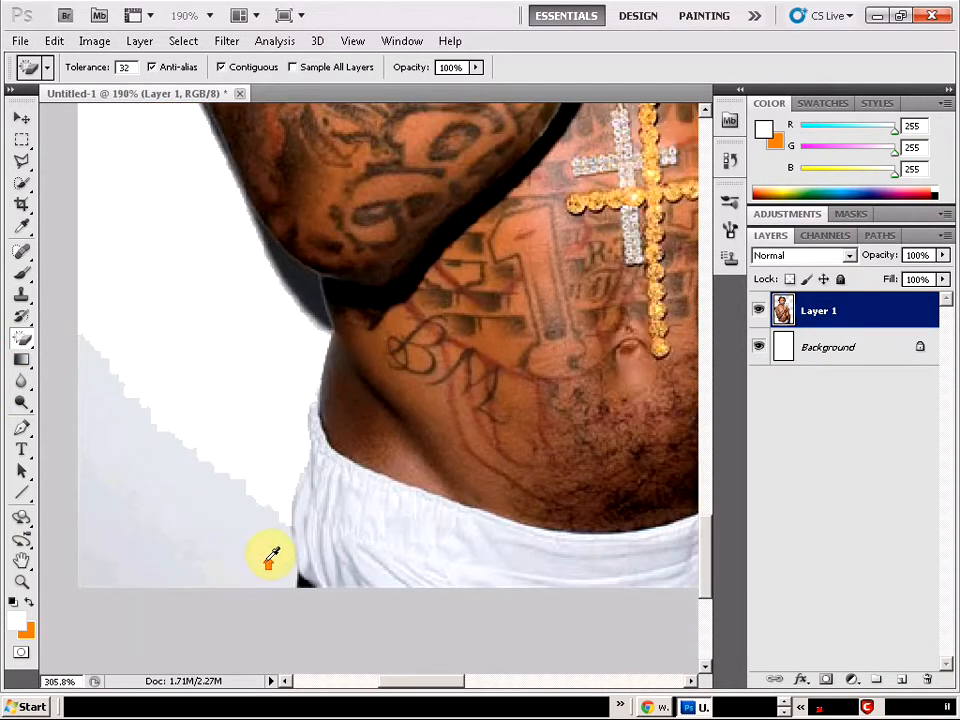
scroll(292, 546, "up", 1)
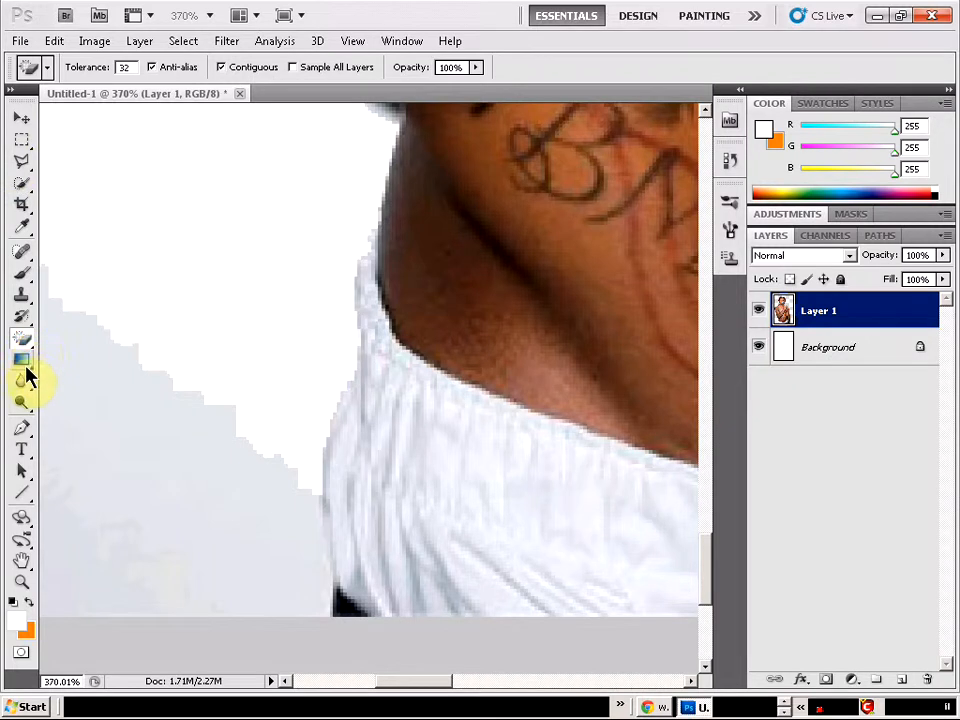
left_click(15, 602)
left_click(28, 602)
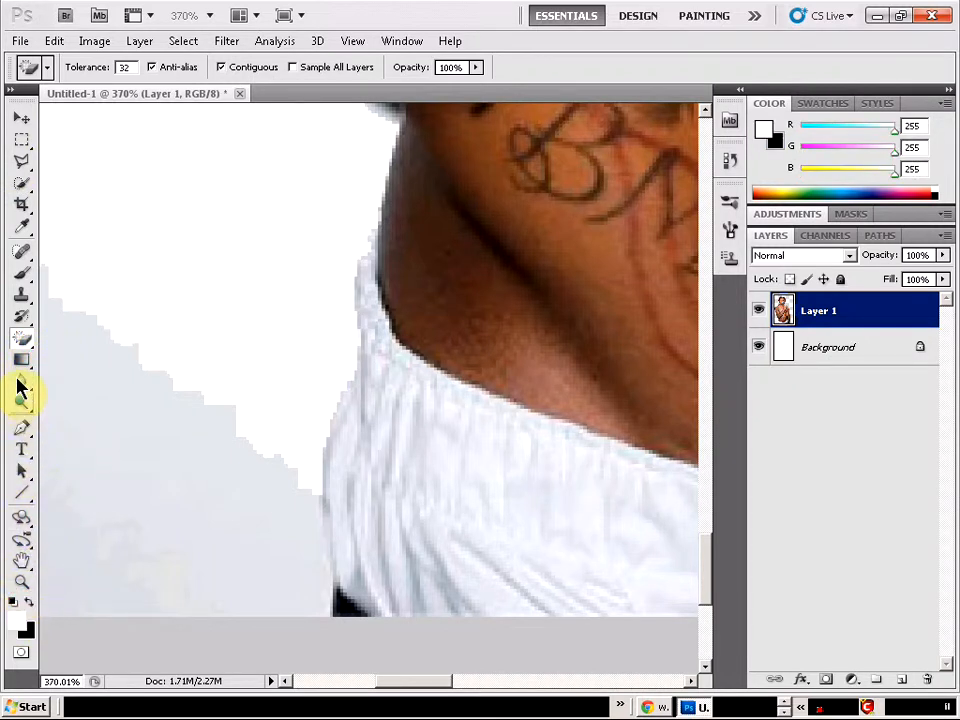
left_click(21, 493)
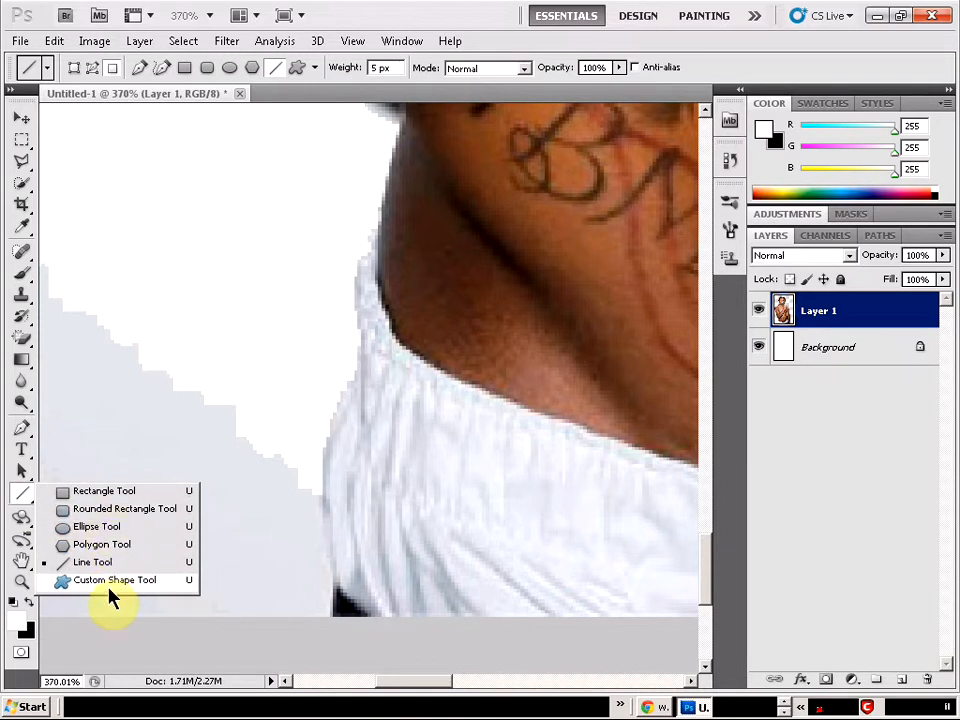
left_click(107, 564)
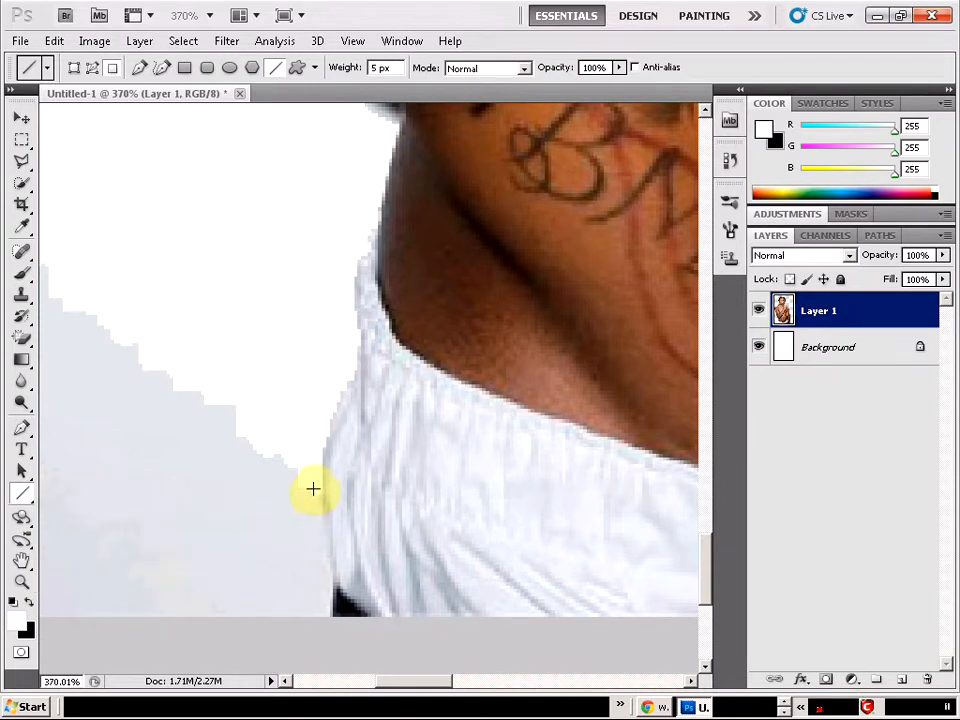
left_click_drag(310, 554, 318, 615)
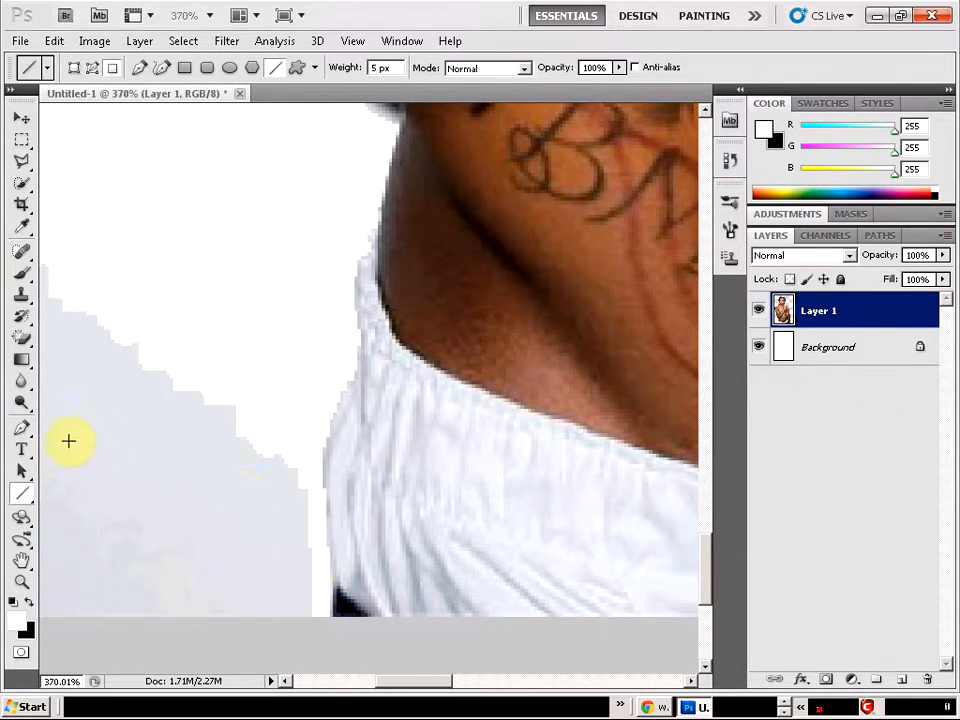
Erase the remaining grey patch in the image's lower-left corner with the Magic Eraser
scroll(165, 478, "down", 4)
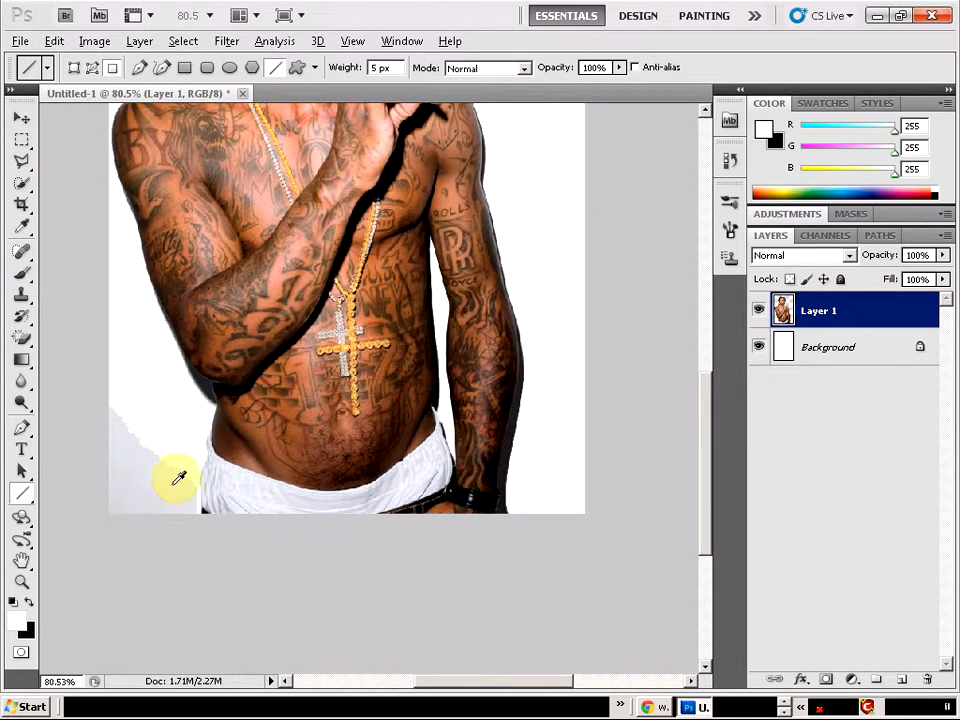
left_click(22, 343)
right_click(22, 343)
left_click(100, 371)
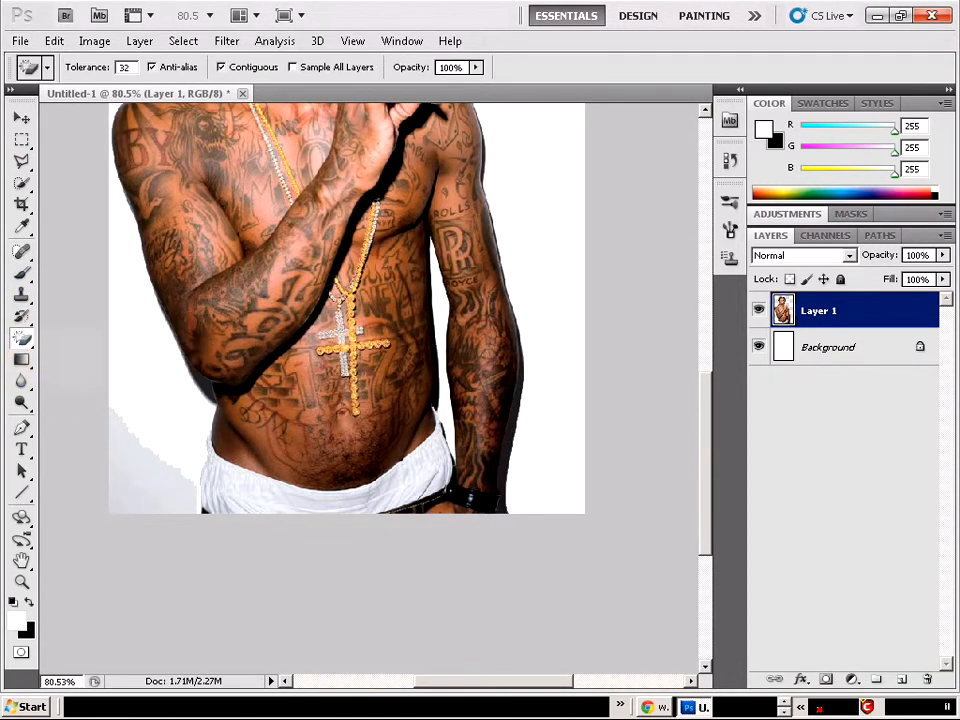
scroll(135, 463, "down", 1)
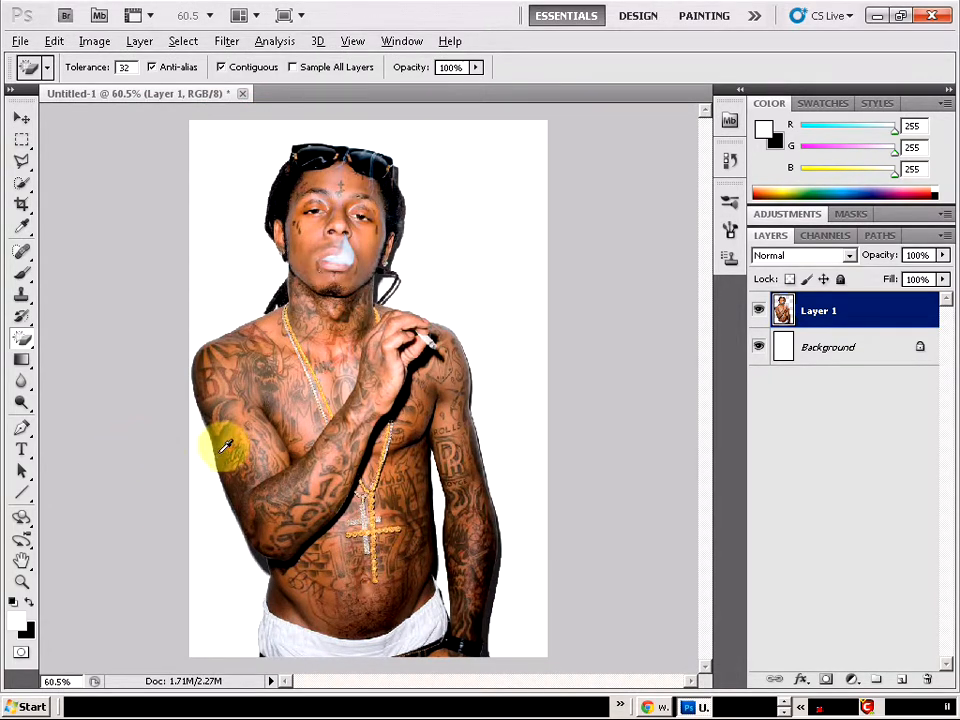
scroll(223, 444, "down", 2)
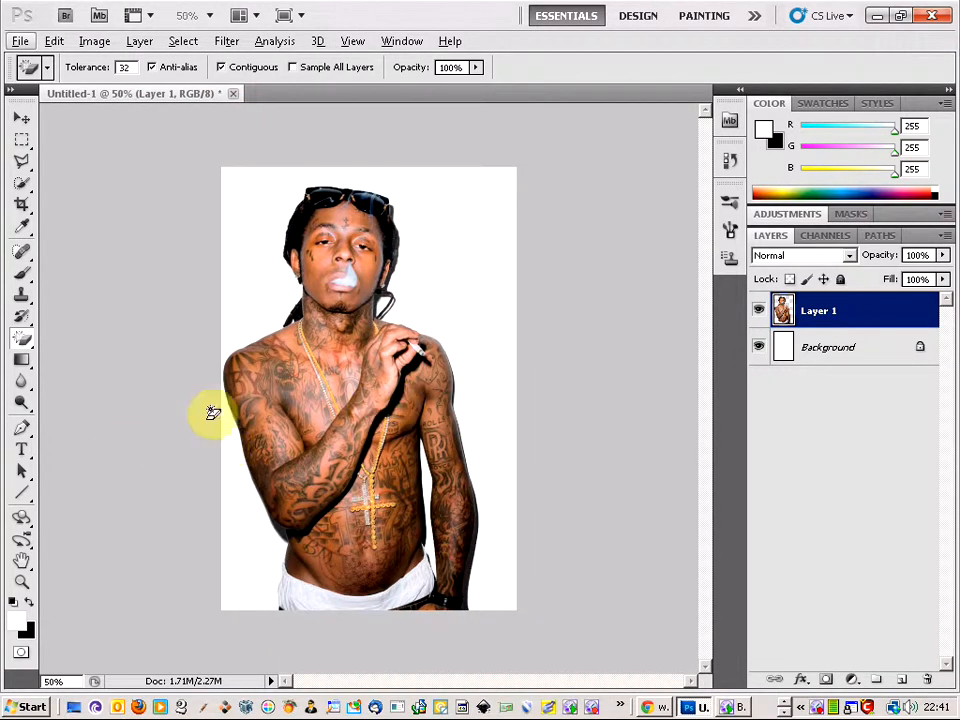
Move the cut-out figure on Layer 1 slightly to the right and hide the layer
left_click(21, 119)
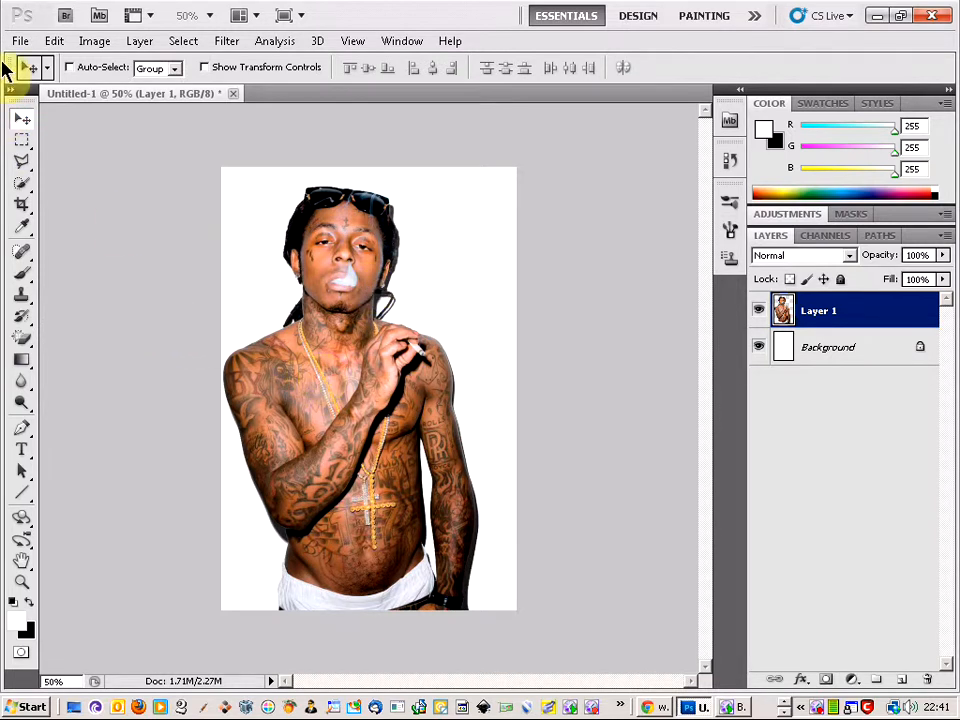
left_click_drag(298, 361, 313, 358)
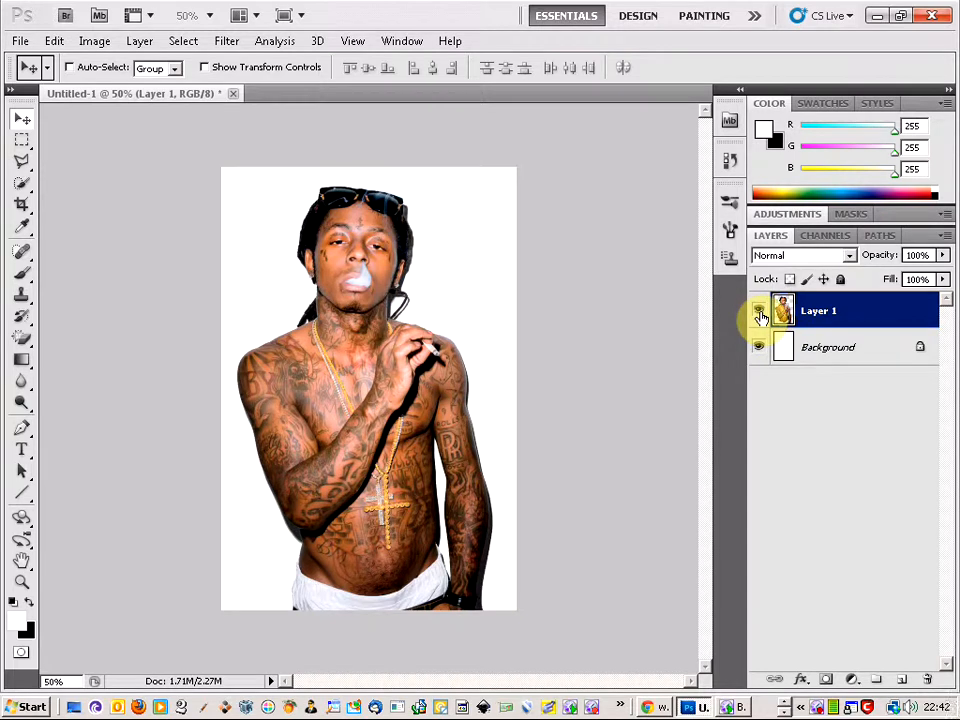
left_click(759, 311)
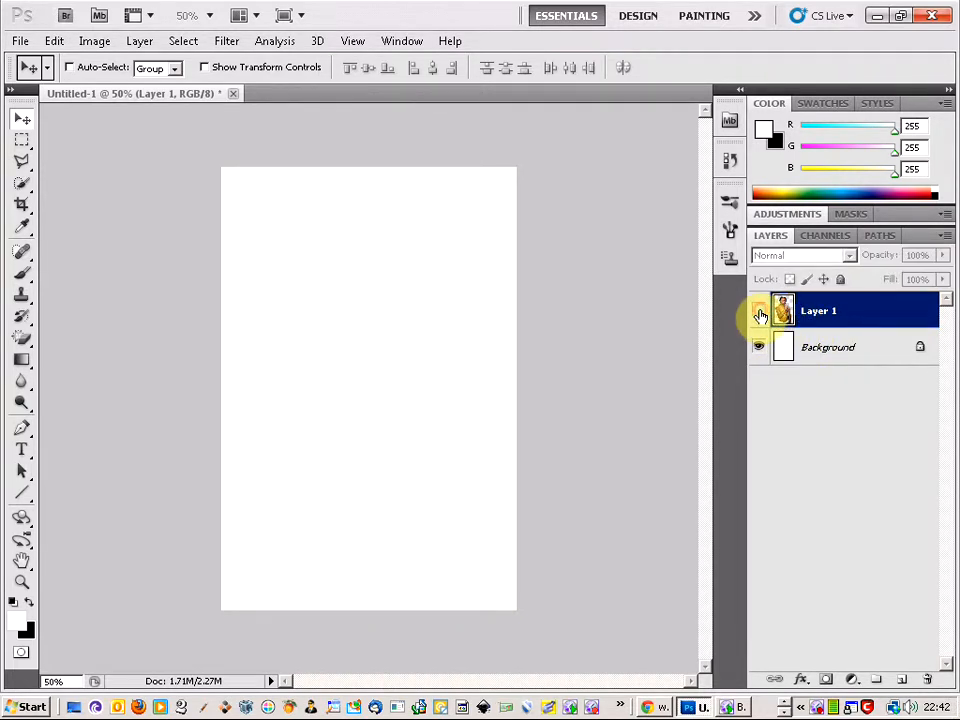
left_click(759, 312)
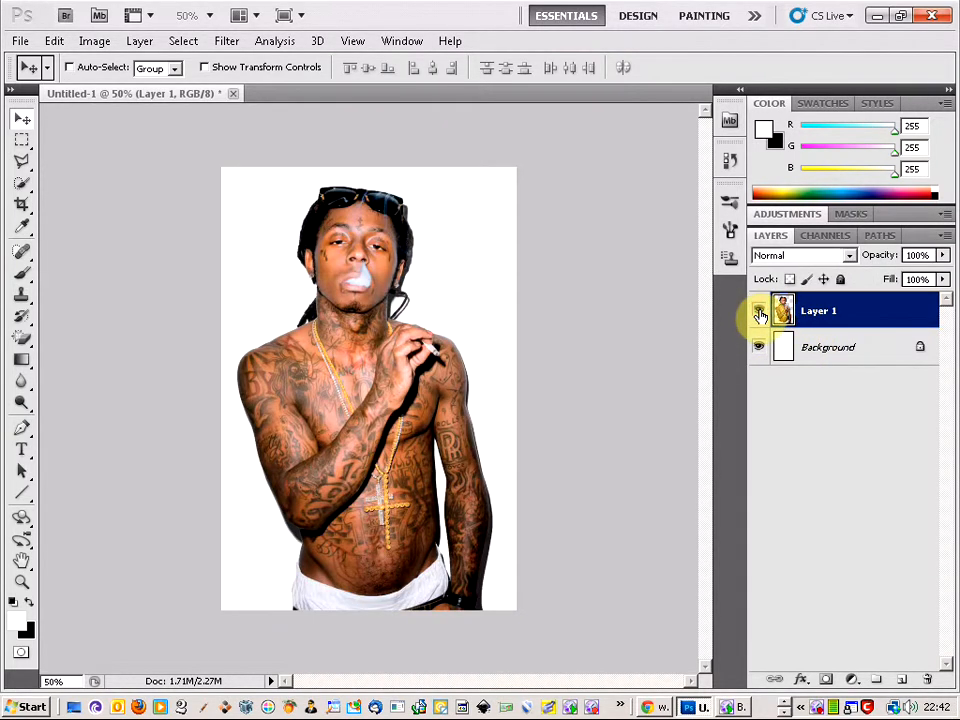
left_click(759, 312)
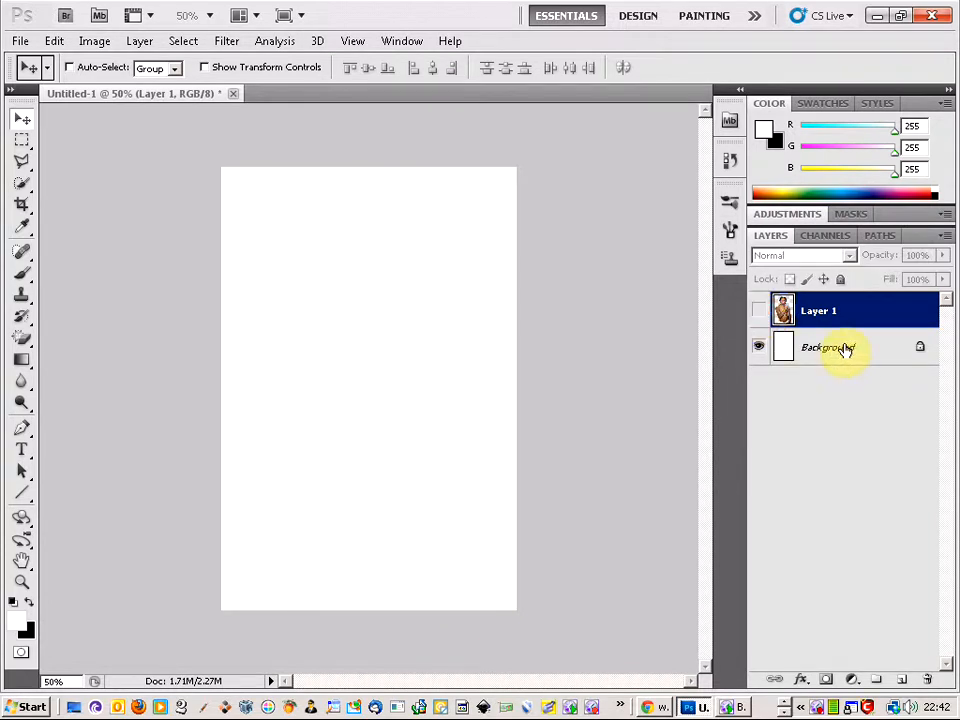
Select the Background layer and set the foreground colour to yellow, RGB 241, 233, 15
left_click(845, 348)
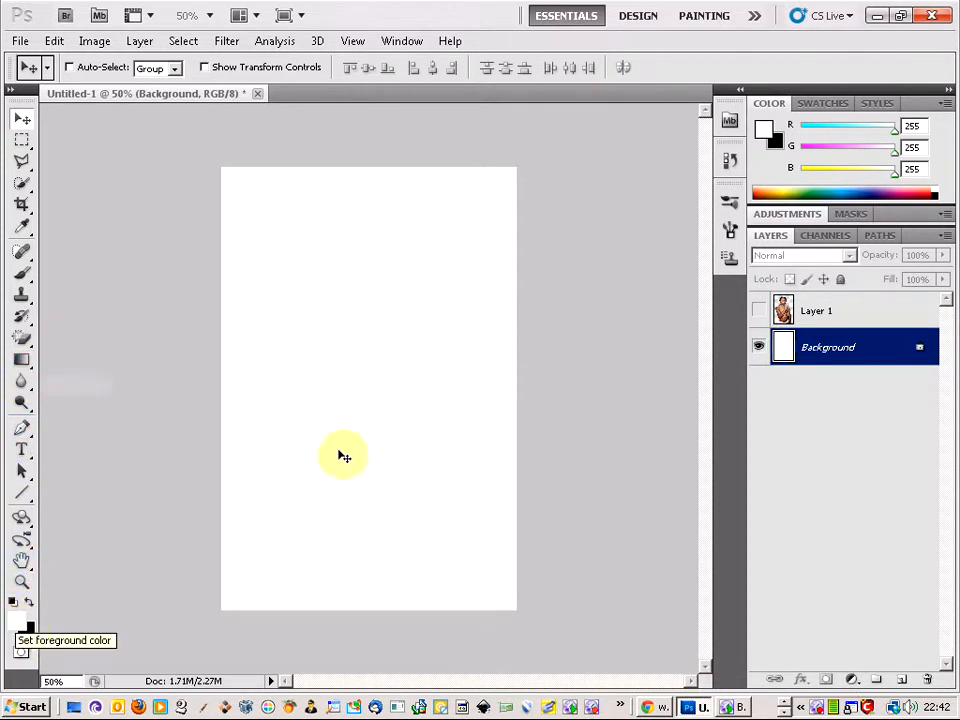
left_click(16, 616)
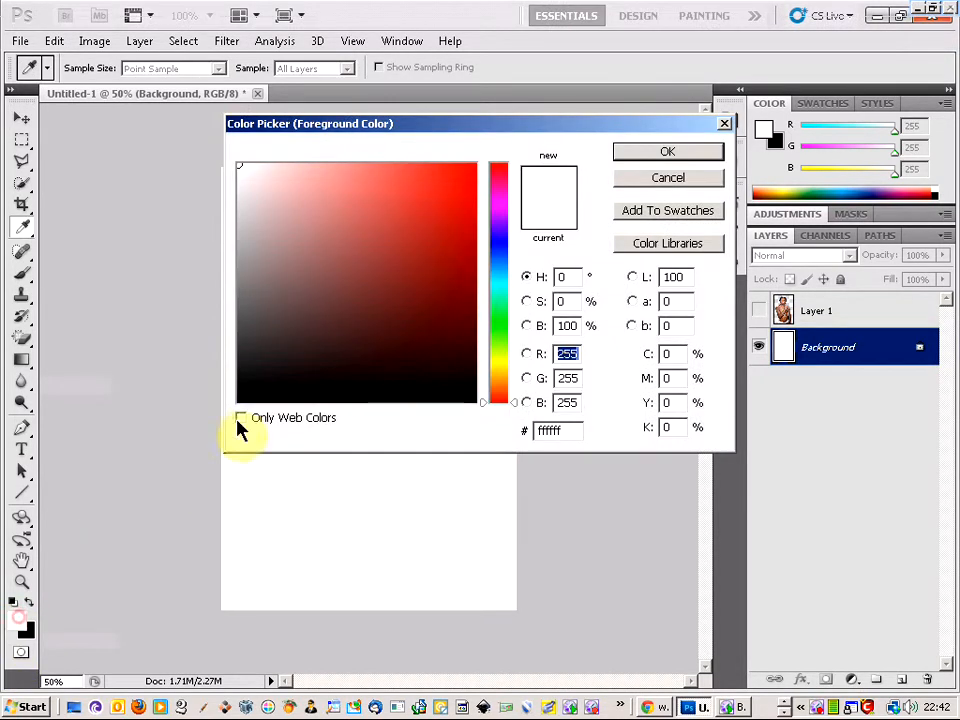
left_click(505, 365)
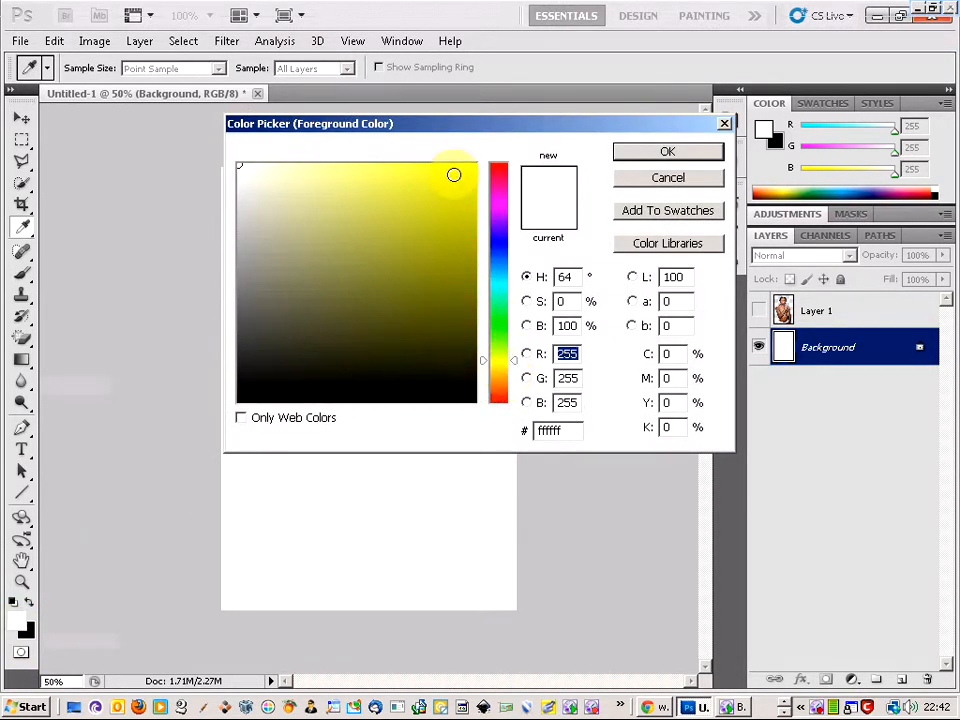
left_click(512, 356)
left_click_drag(511, 353, 512, 364)
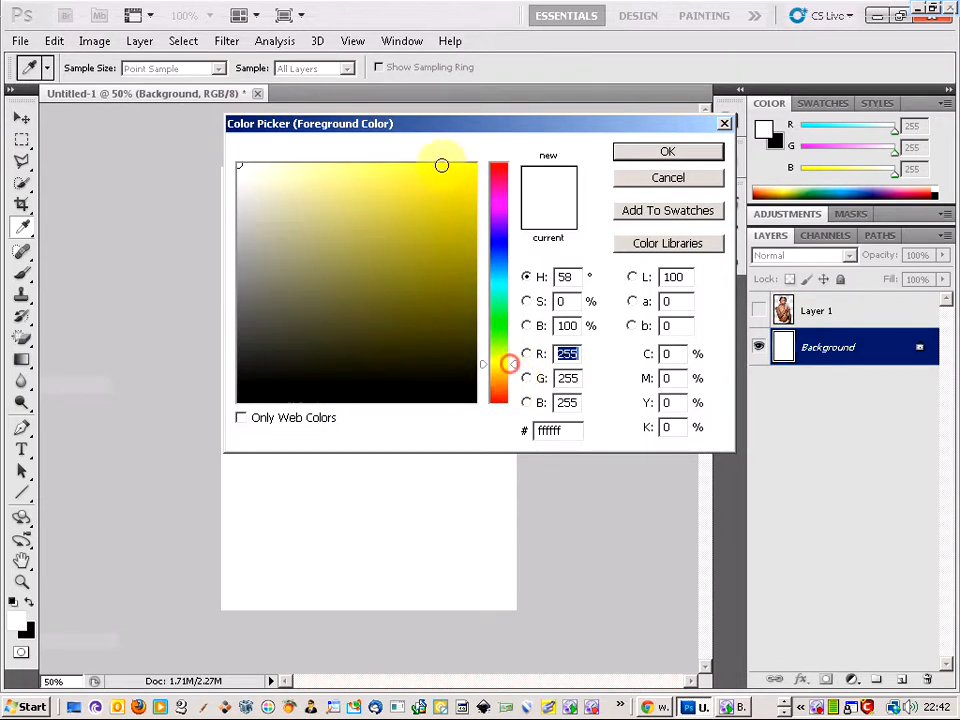
left_click(460, 177)
left_click(667, 154)
key("v")
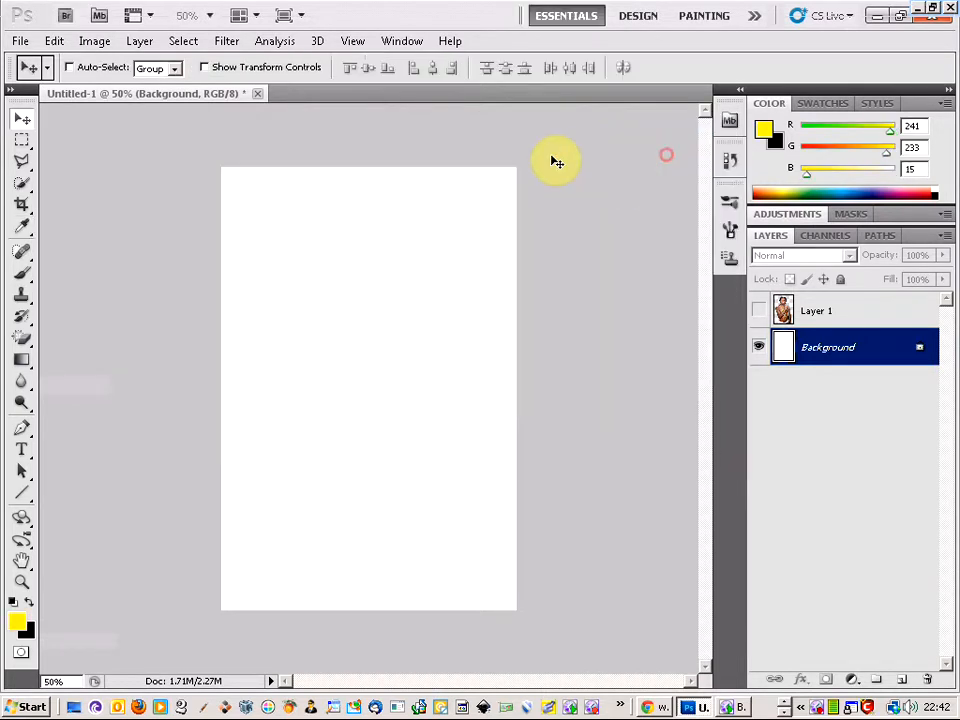
Try a radial yellow-to-black gradient from the centre to the upper-right corner of the Background layer, and undo it
left_click(22, 360)
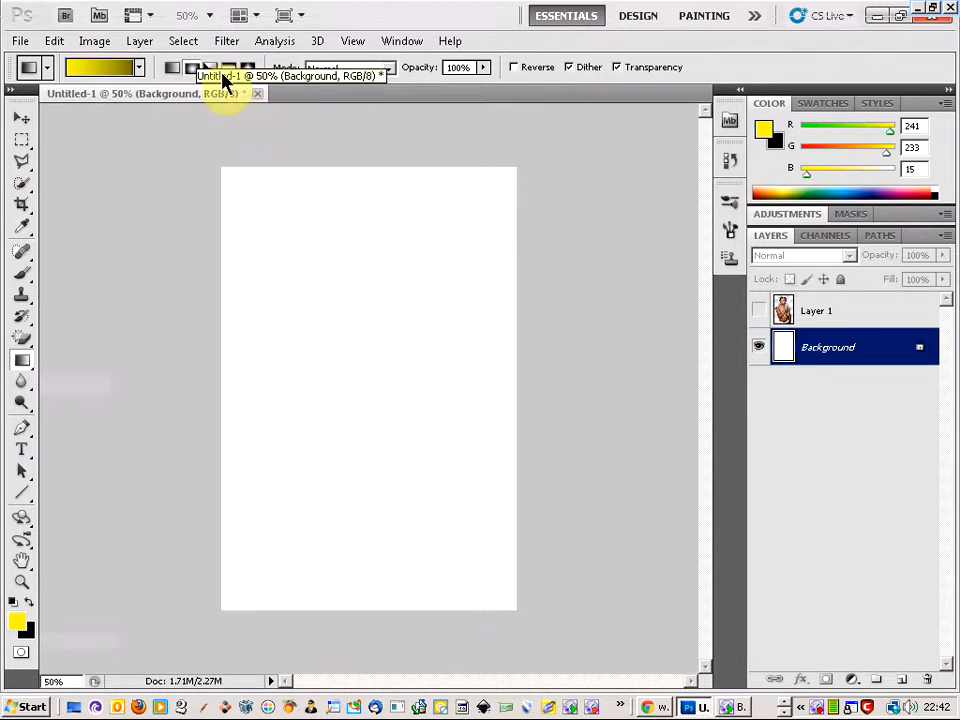
left_click_drag(372, 368, 513, 166)
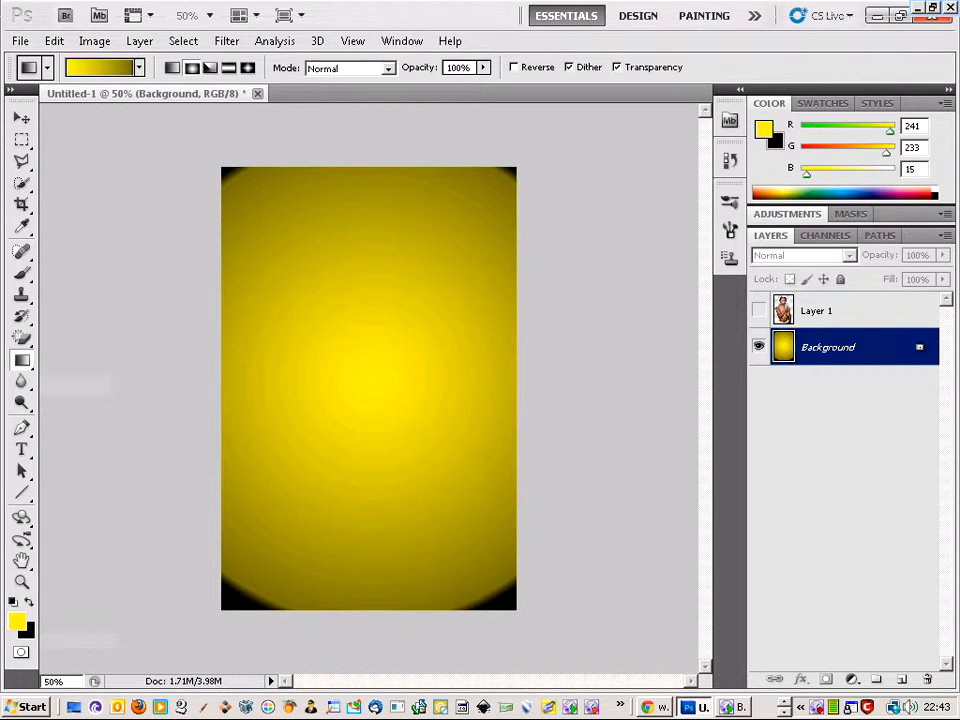
key("ctrl+z")
Edit the gradient so its end opacity stop, at 100% opacity, sits at the 96% location
left_click(104, 72)
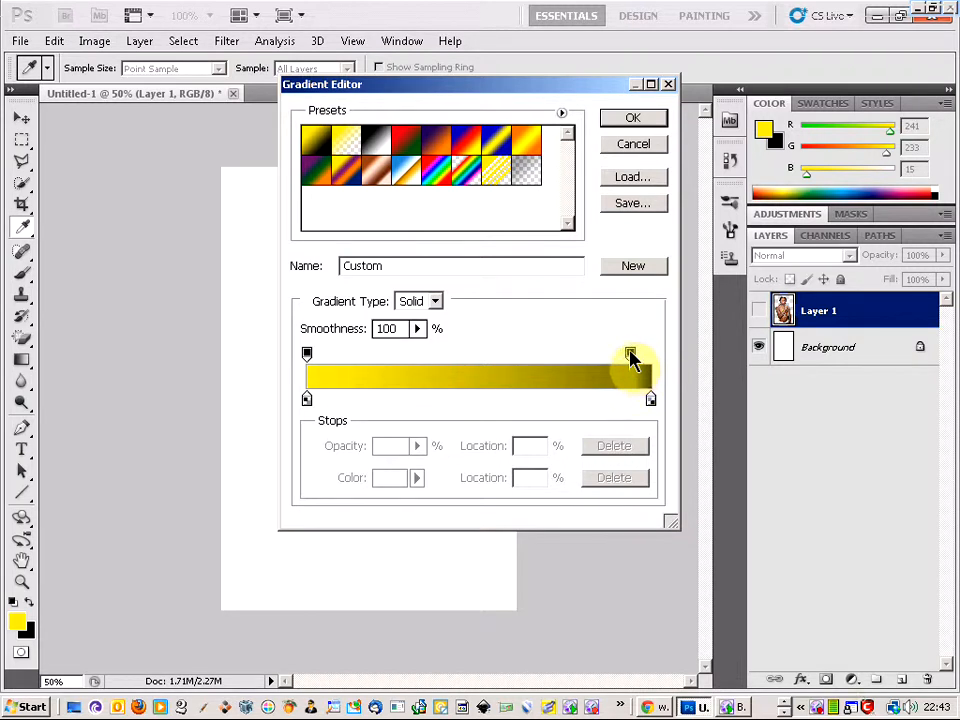
left_click_drag(632, 360, 640, 360)
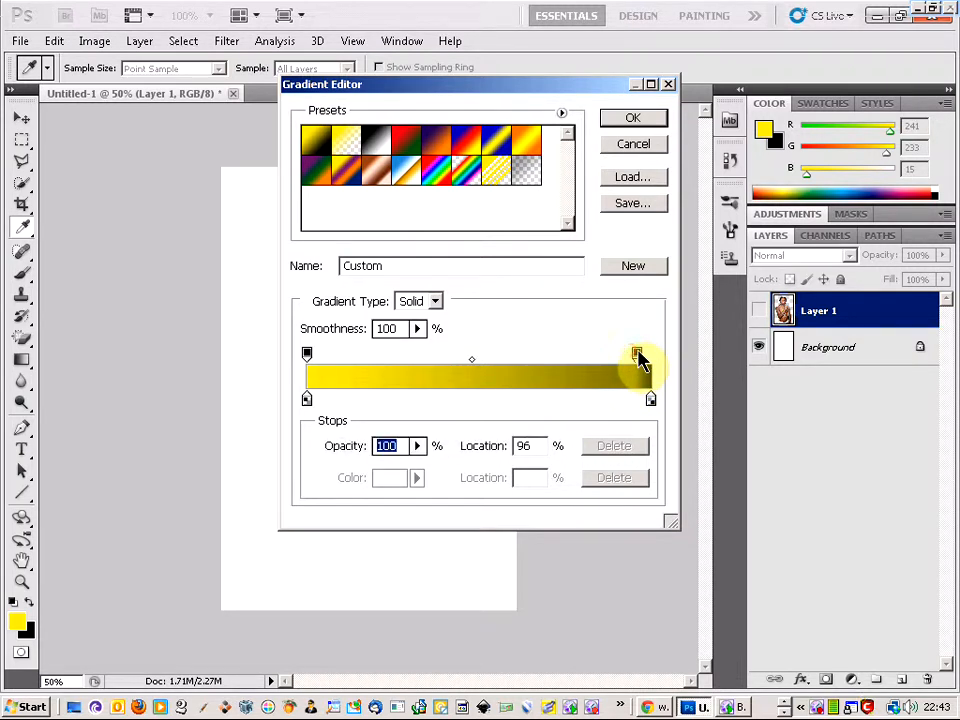
left_click(637, 353)
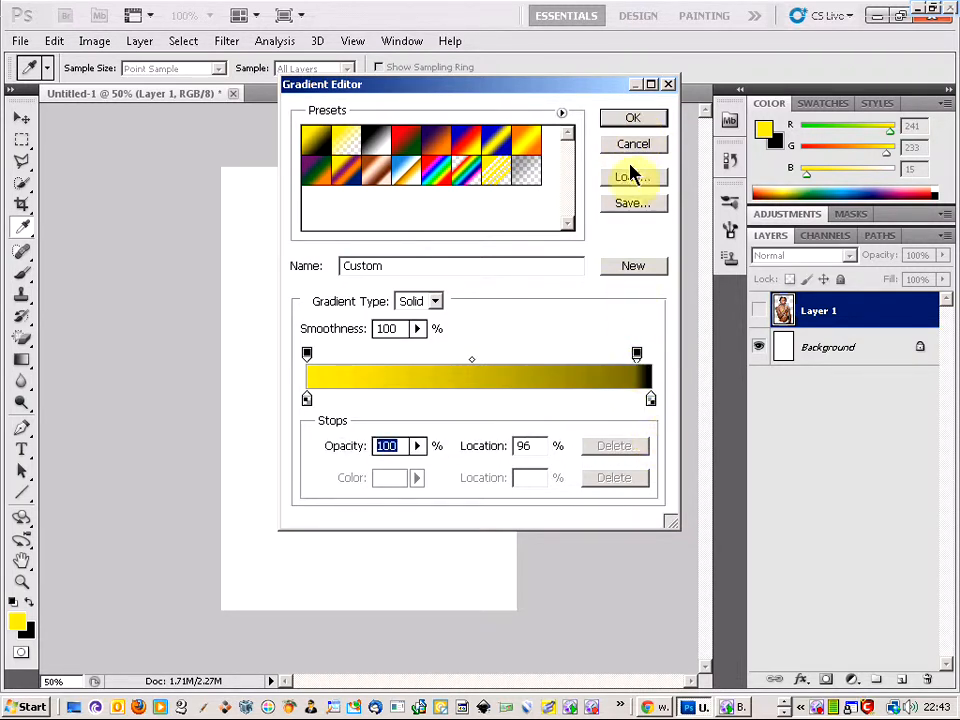
left_click(649, 124)
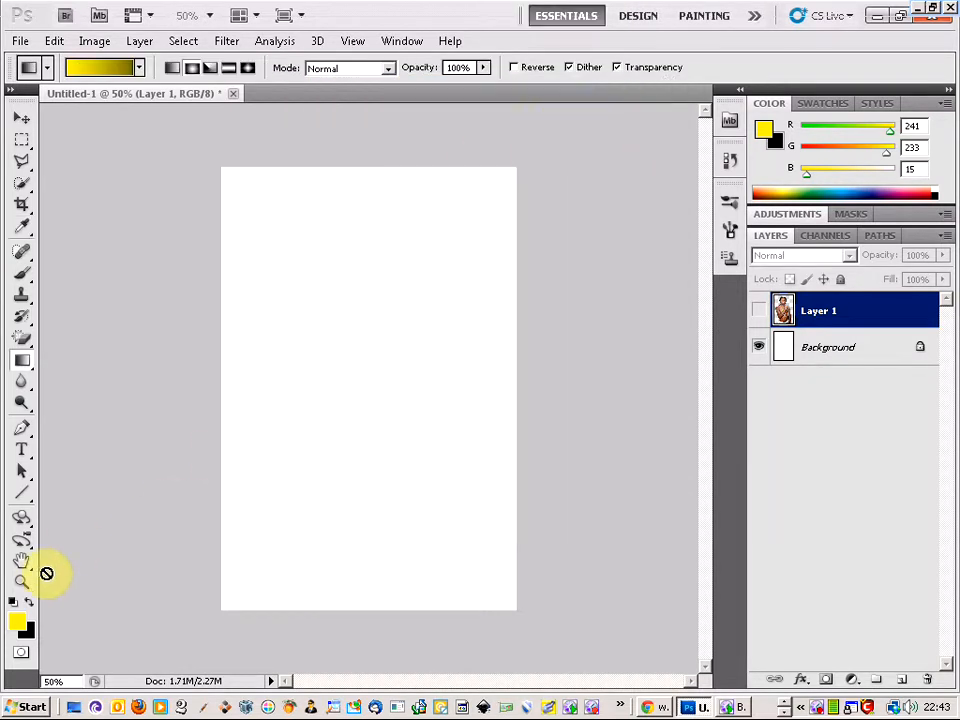
Set the background colour to off-white, RGB 247, 242, 242, and select the Background layer for the Gradient tool
left_click(31, 634)
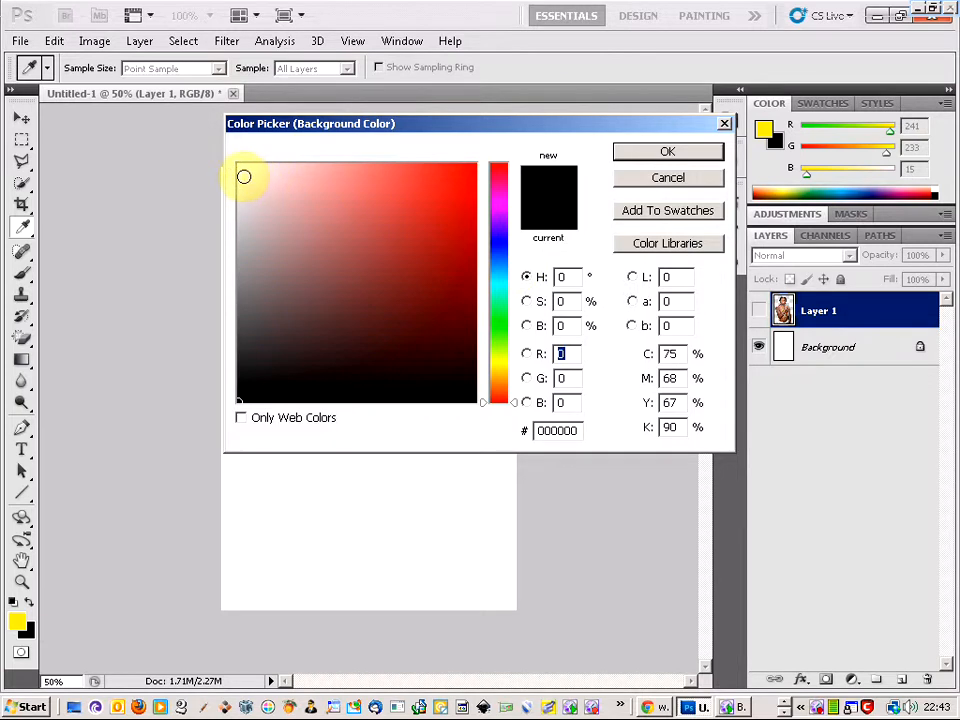
mouse_move(243, 177)
left_mouse_down()
mouse_move(240, 197)
mouse_move(242, 170)
left_mouse_up()
left_click(243, 219)
left_click(662, 153)
key("g")
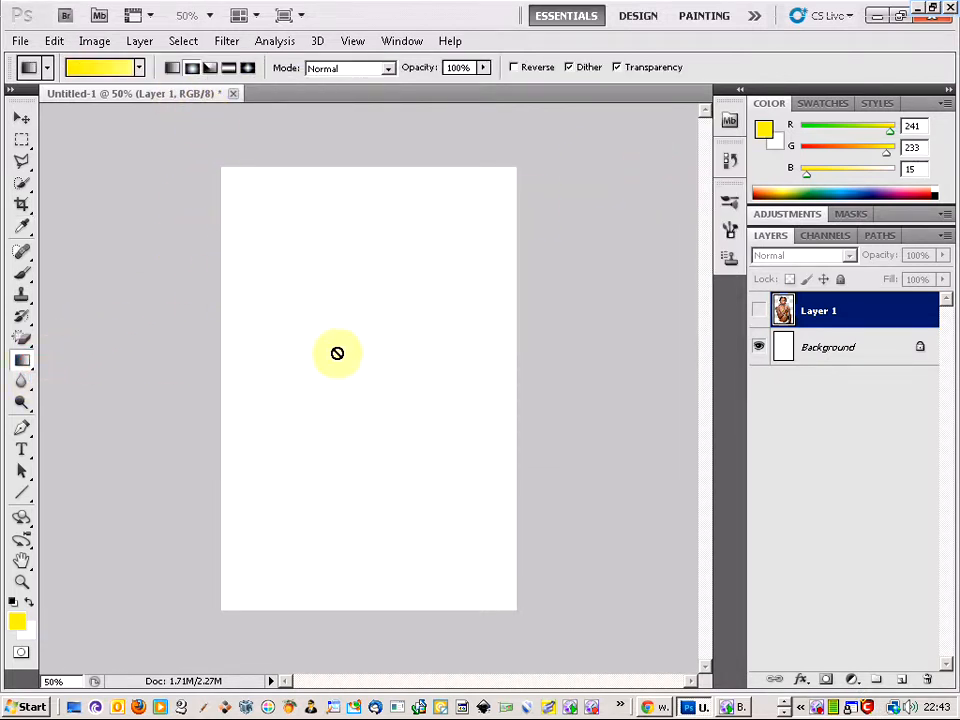
left_click(910, 347)
Try centre-to-corner radial gradients with yellow in the middle and with off-white in the middle, undoing each one
left_click_drag(356, 356, 510, 165)
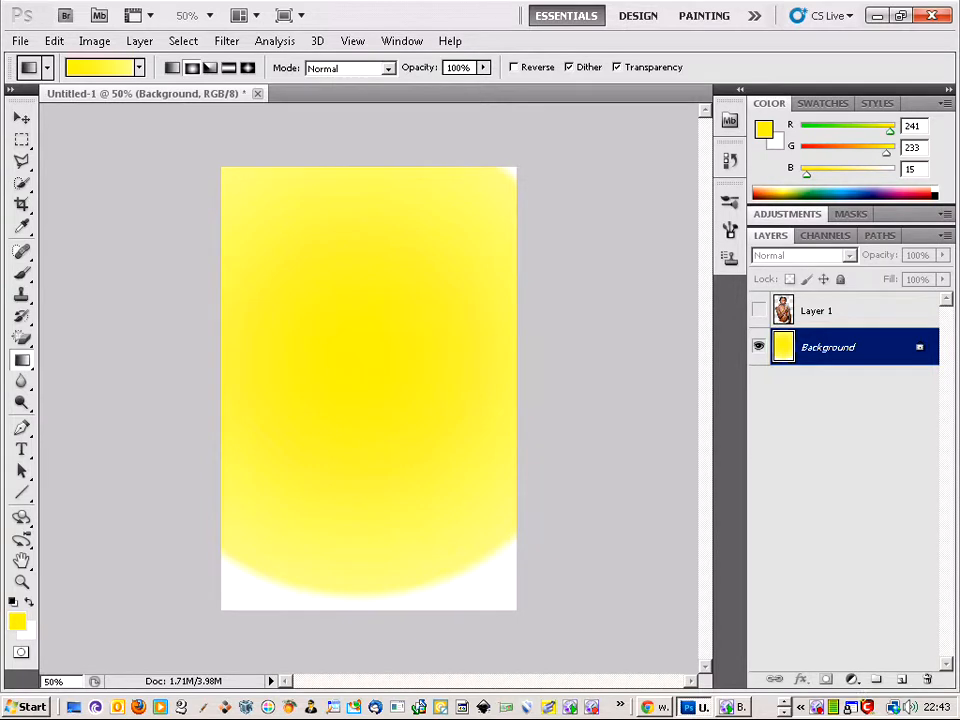
key("ctrl+z")
left_click(29, 603)
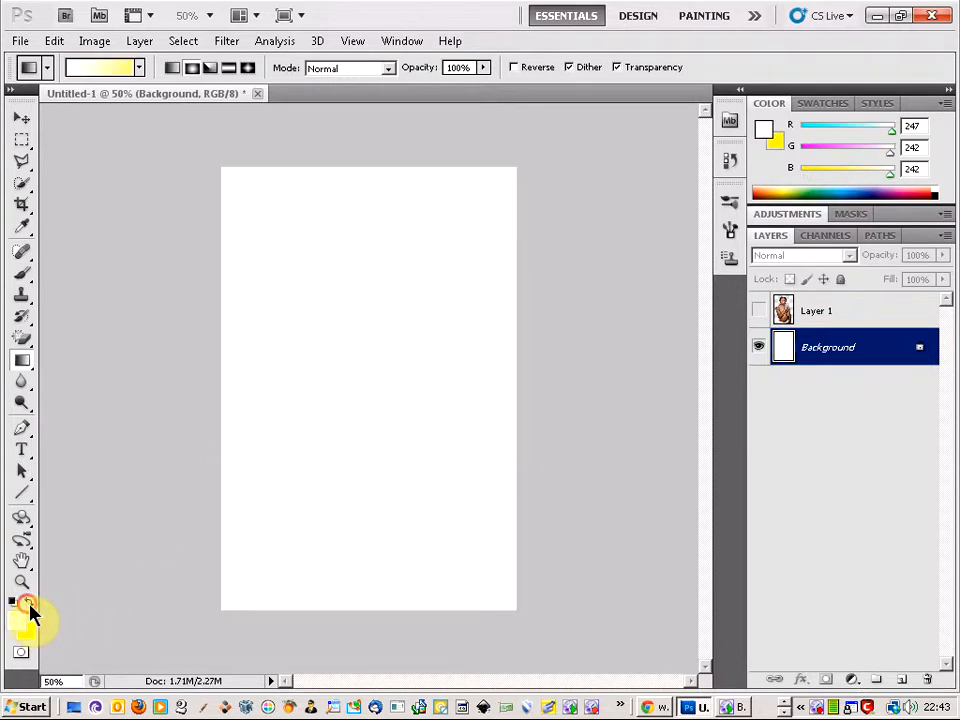
left_click_drag(358, 394, 510, 157)
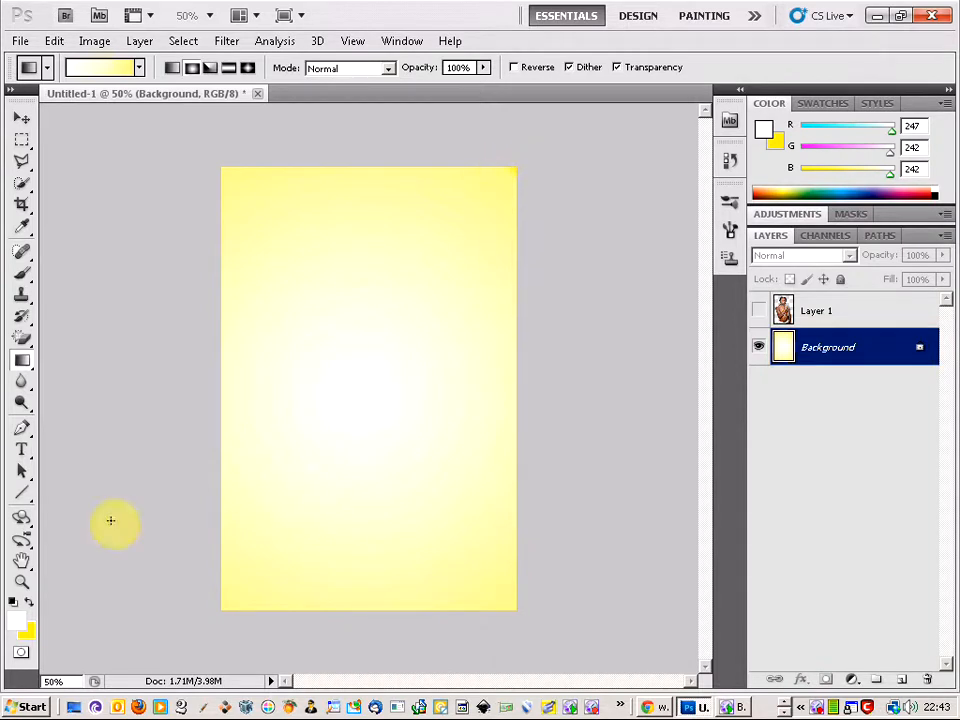
key("ctrl+z")
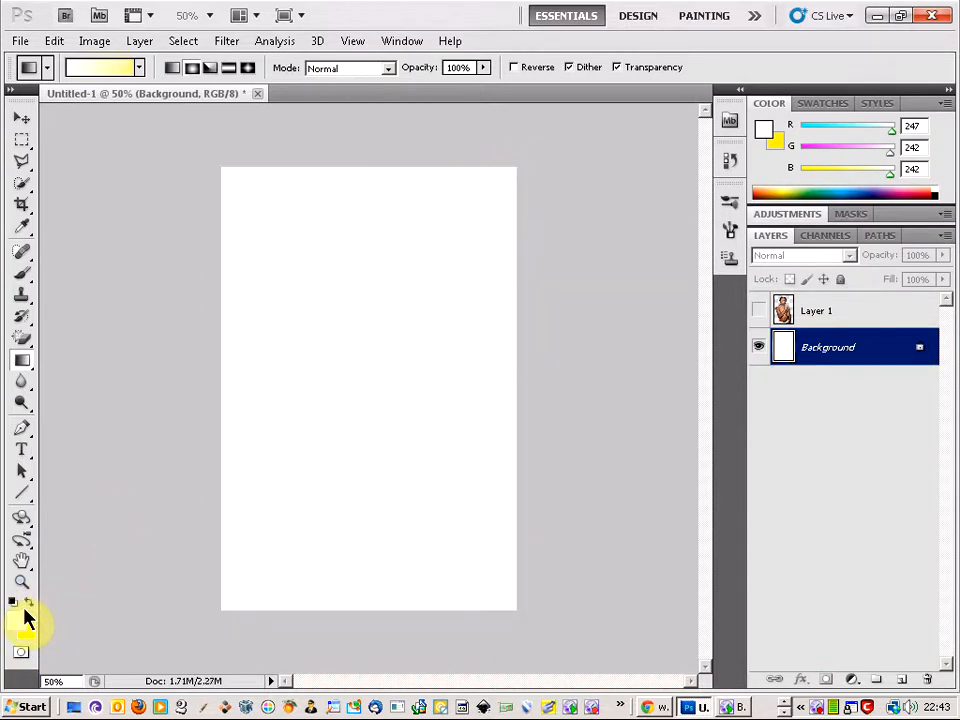
Make yellow the foreground colour again, try another yellow-centred radial gradient out to the upper-right corner, and undo it
left_click(29, 603)
left_click(29, 603)
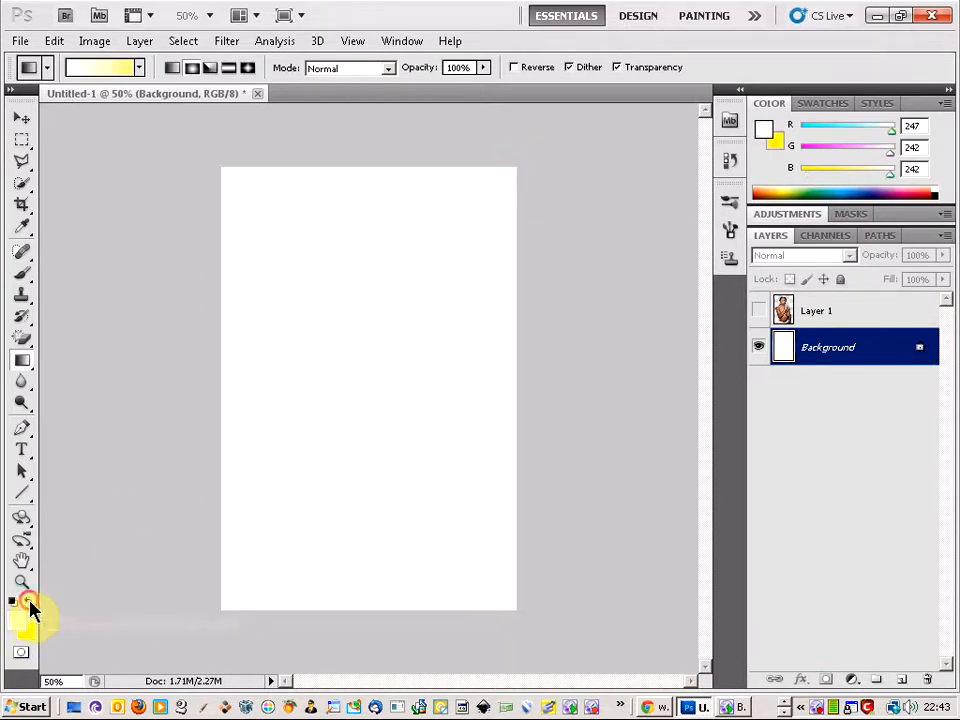
left_click(29, 603)
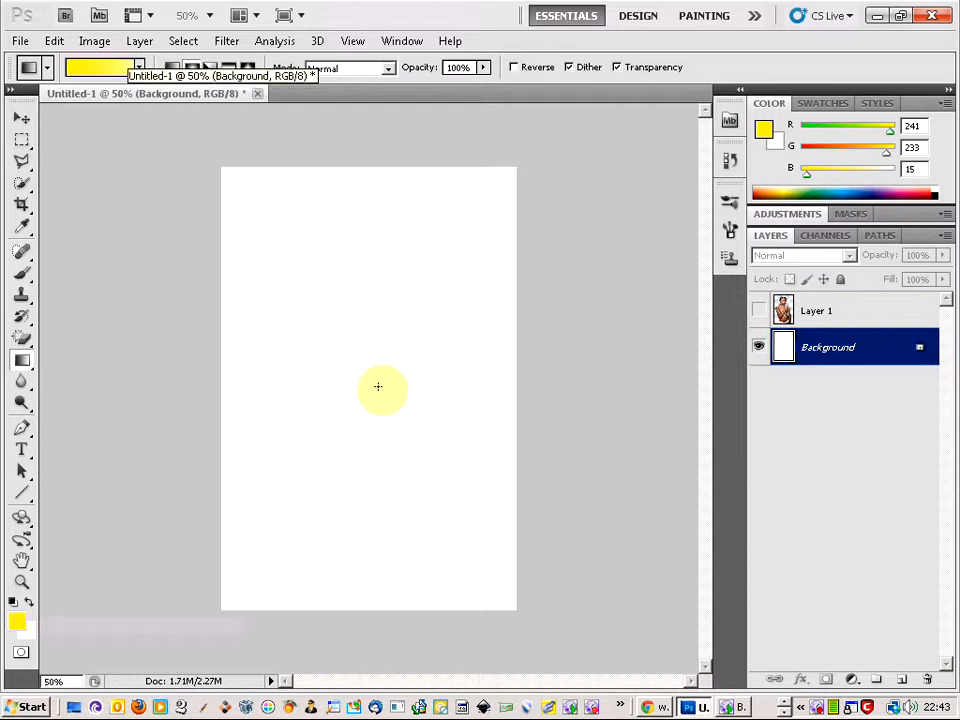
left_click_drag(361, 392, 514, 160)
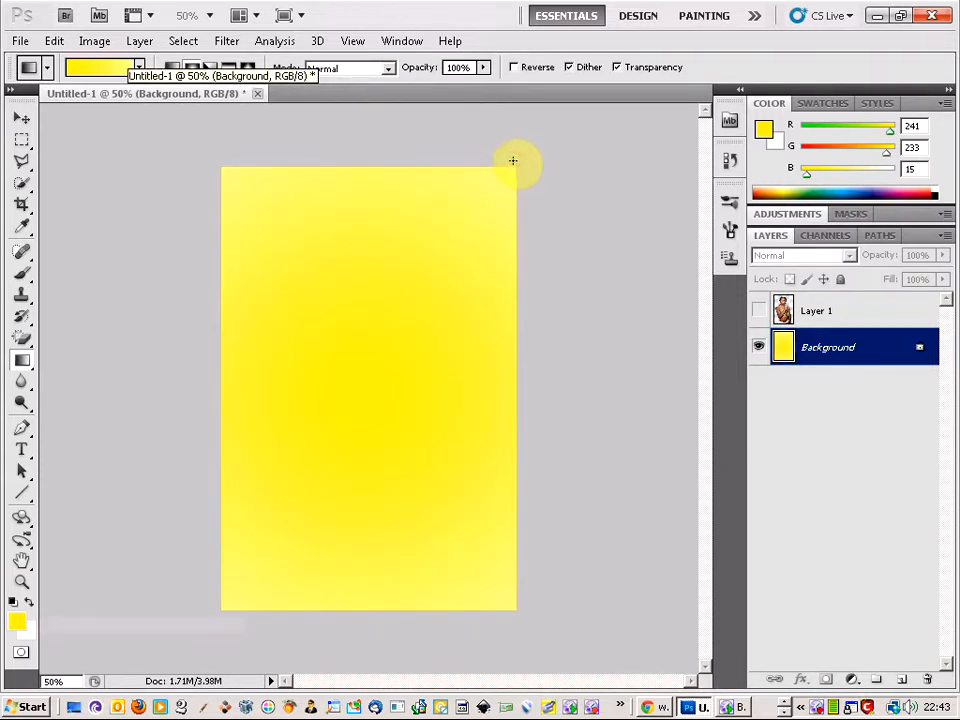
key("ctrl+z")
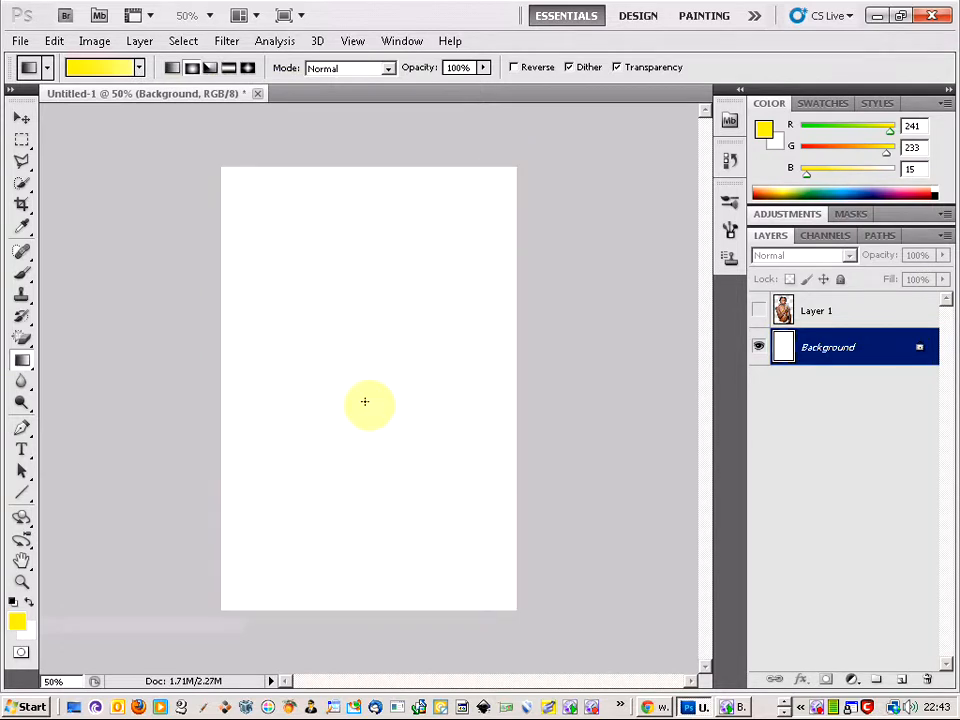
Fill the Background layer with a radial gradient from off-white at the centre to yellow at the upper-right corner, and show Layer 1
left_click(29, 601)
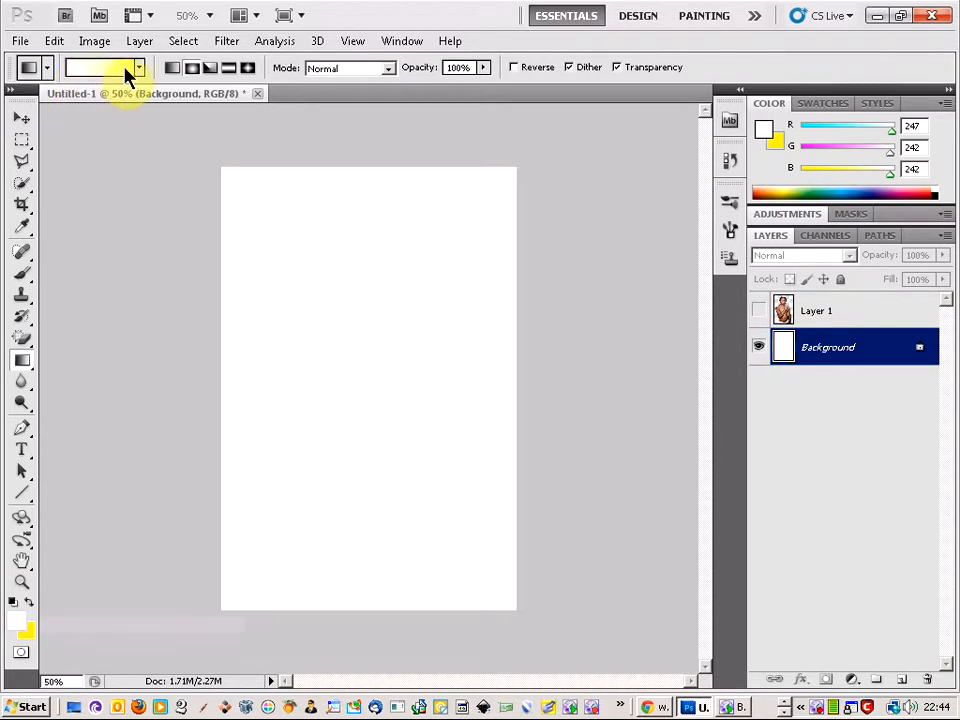
left_click_drag(362, 394, 513, 163)
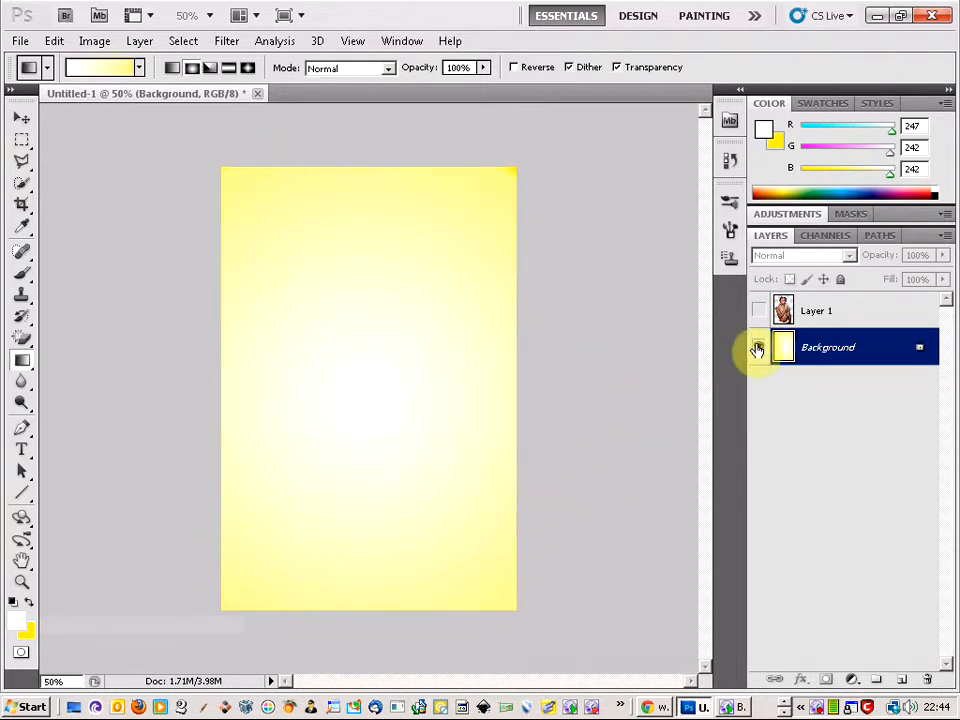
left_click(758, 311)
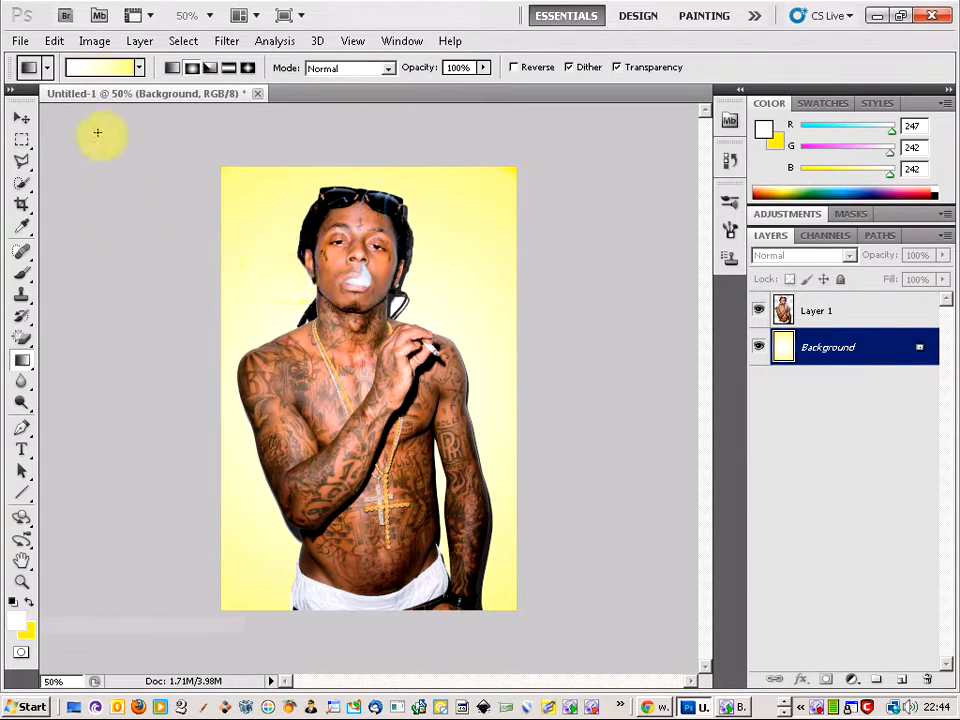
Activate the Brush tool and try calling up the Assorted Brushes set for its presets
left_click(25, 280)
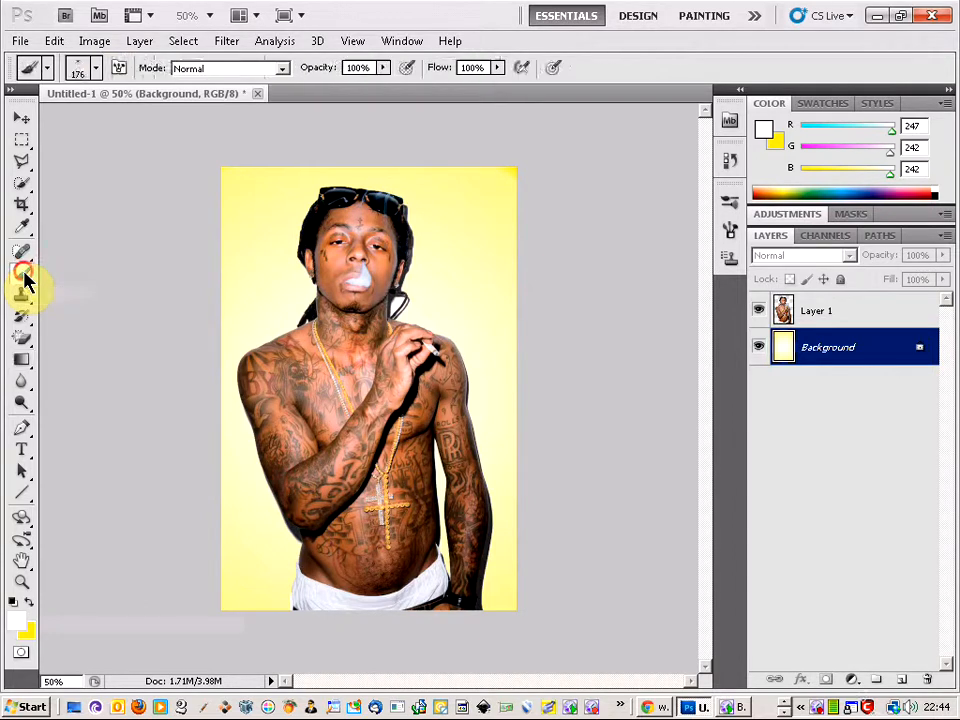
left_click(97, 70)
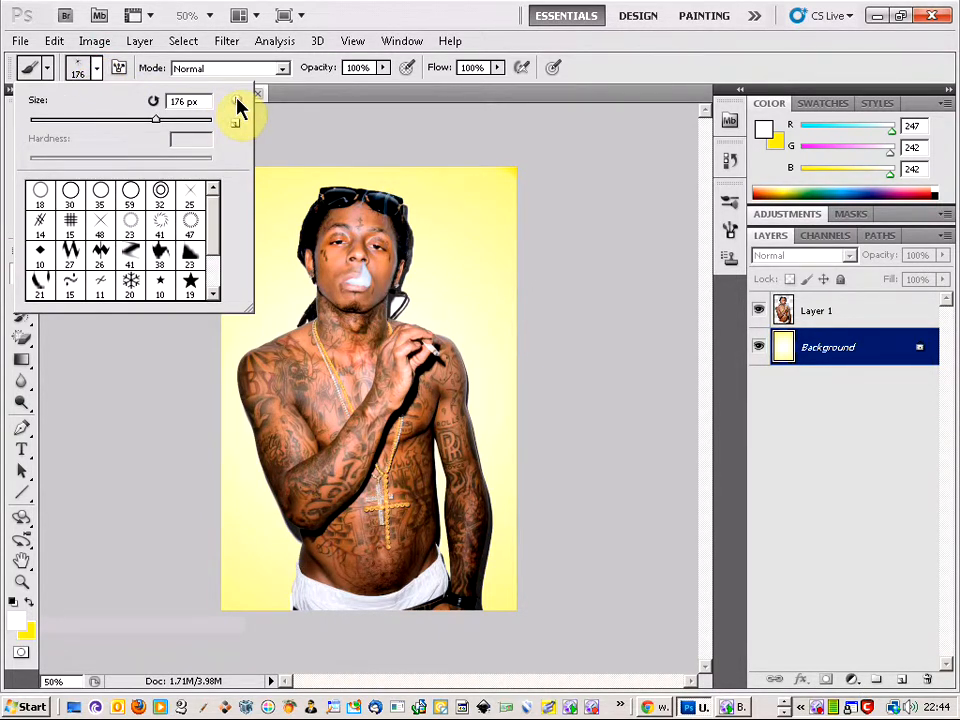
mouse_move(221, 216)
left_mouse_down()
mouse_move(219, 257)
mouse_move(220, 206)
mouse_move(221, 300)
mouse_move(219, 208)
left_mouse_up()
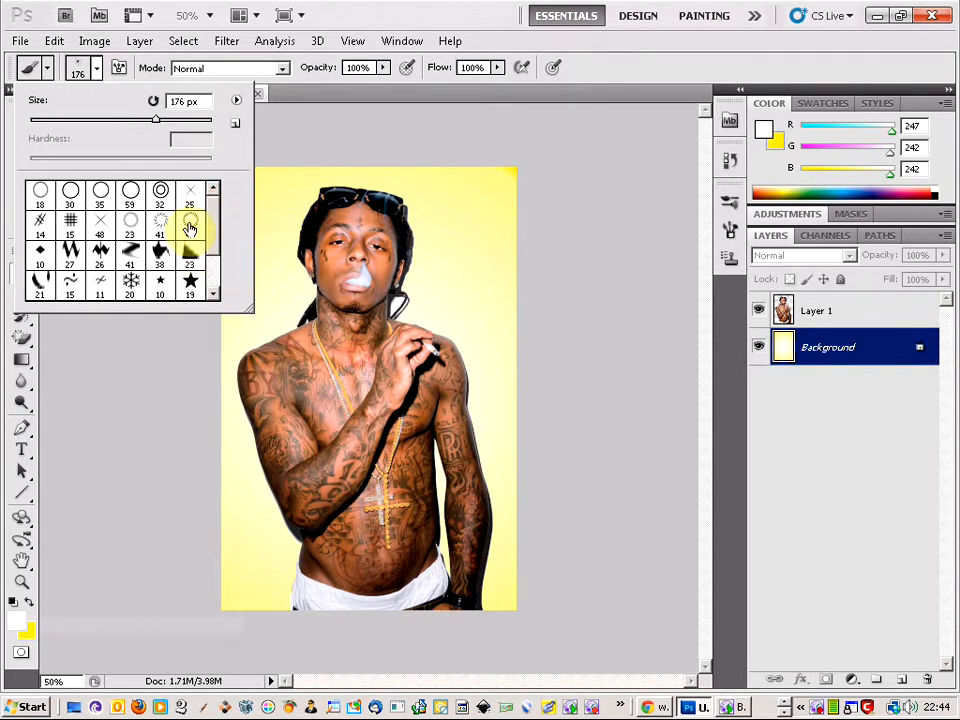
left_click(236, 101)
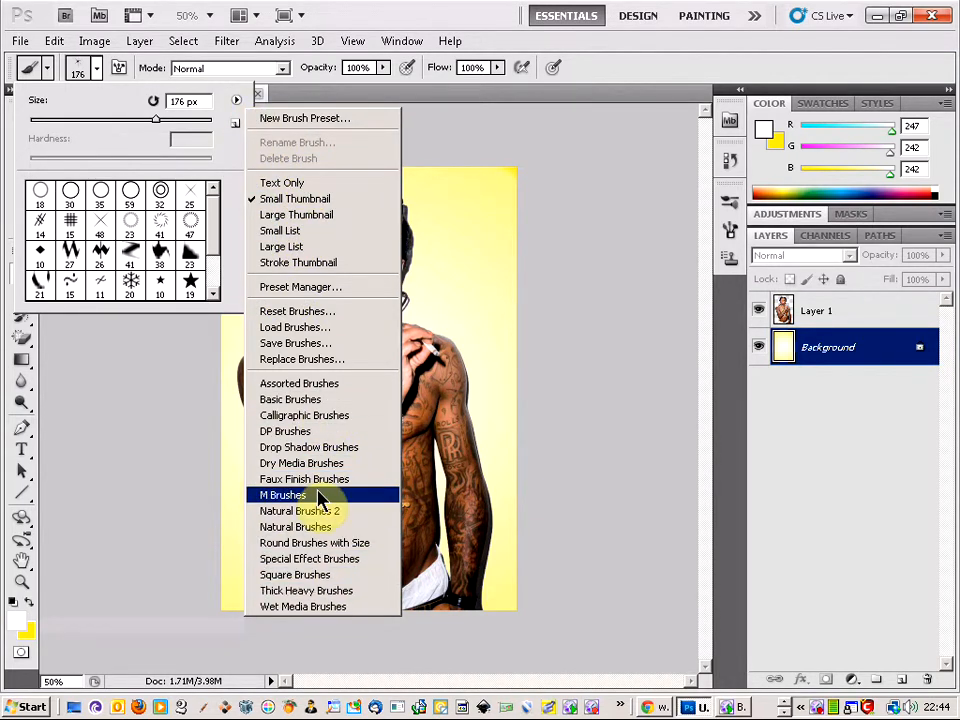
left_click(318, 387)
left_click(414, 276)
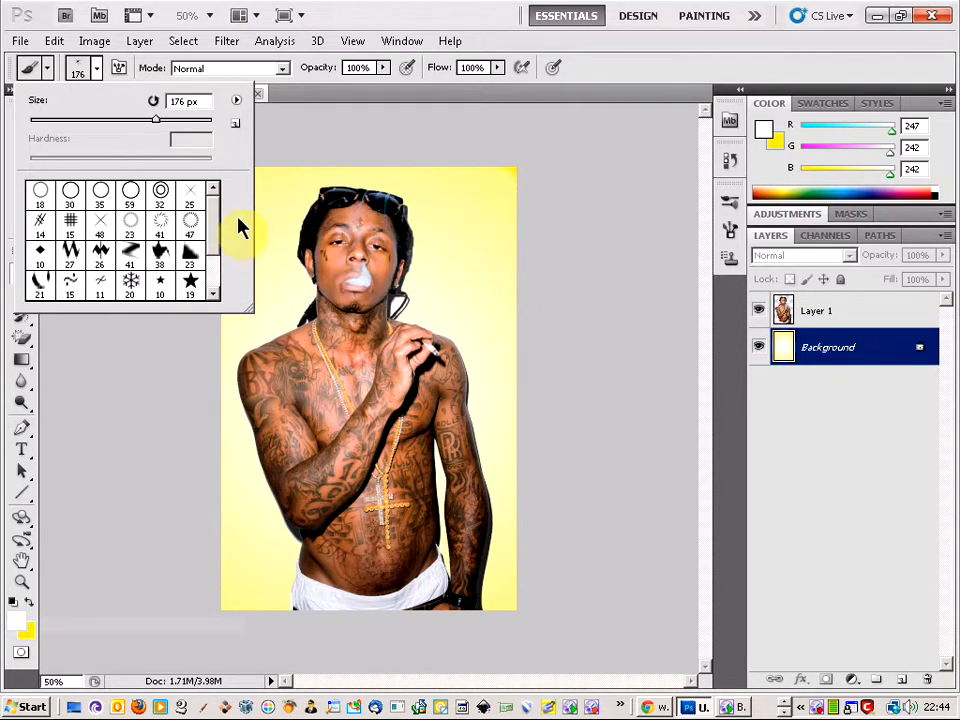
Choose the starburst-shaped 49 px brush tip at its original size of 49 px
mouse_move(215, 225)
left_mouse_down()
mouse_move(214, 212)
mouse_move(214, 257)
left_mouse_up()
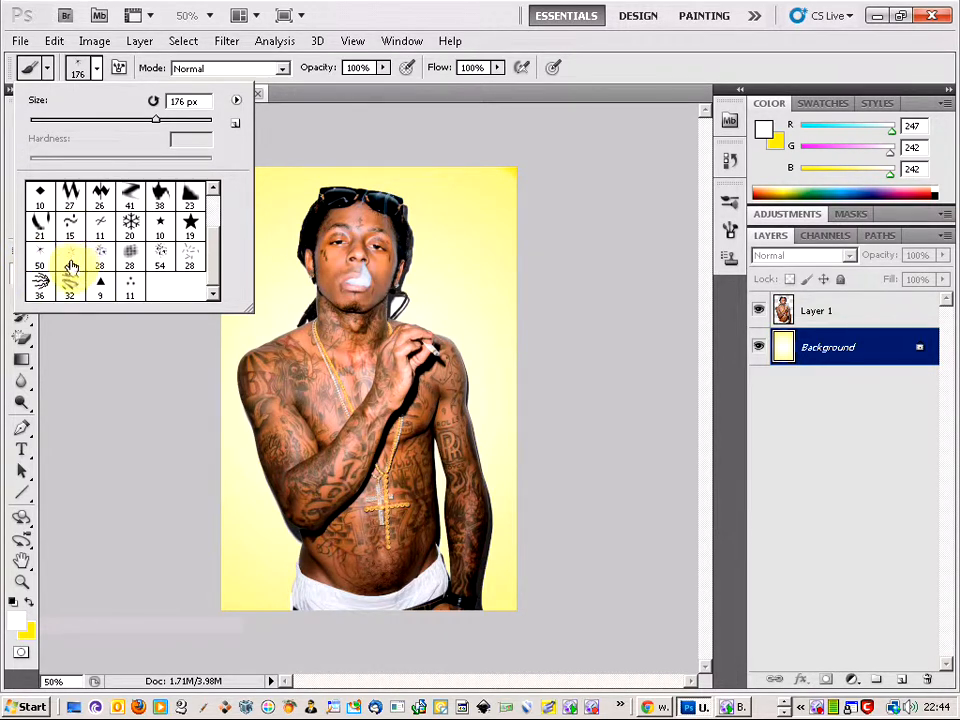
left_click(71, 260)
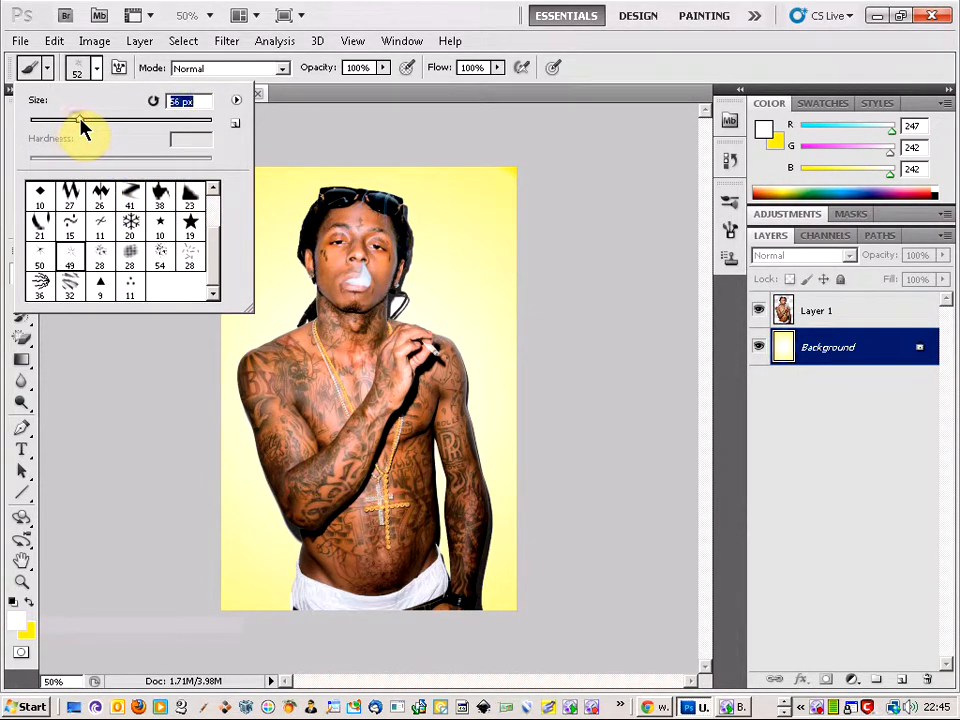
left_click(72, 258)
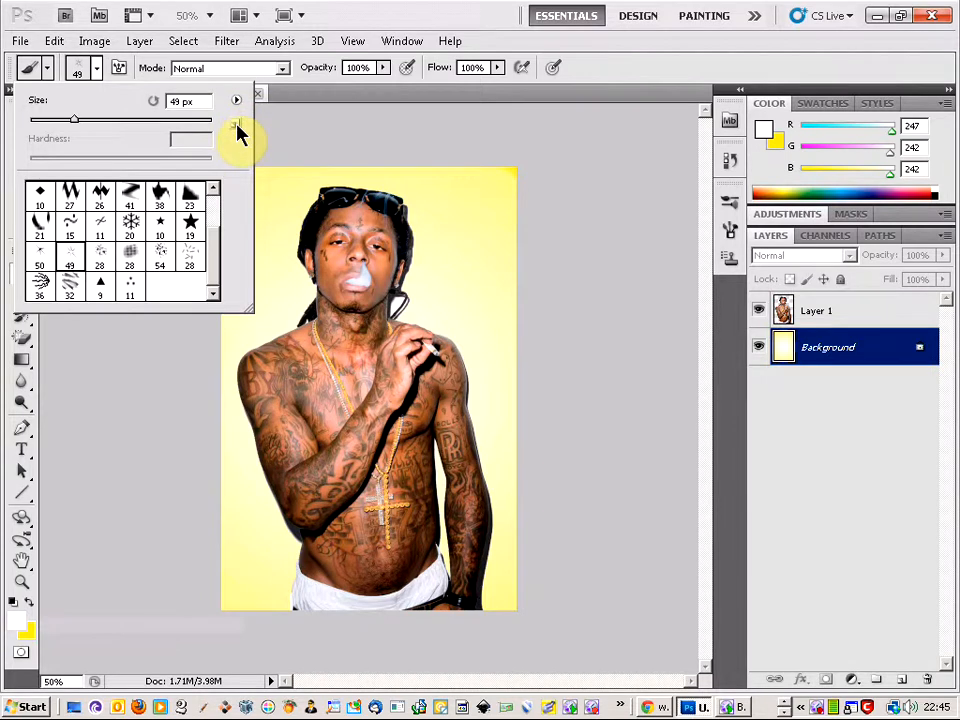
left_click(311, 197)
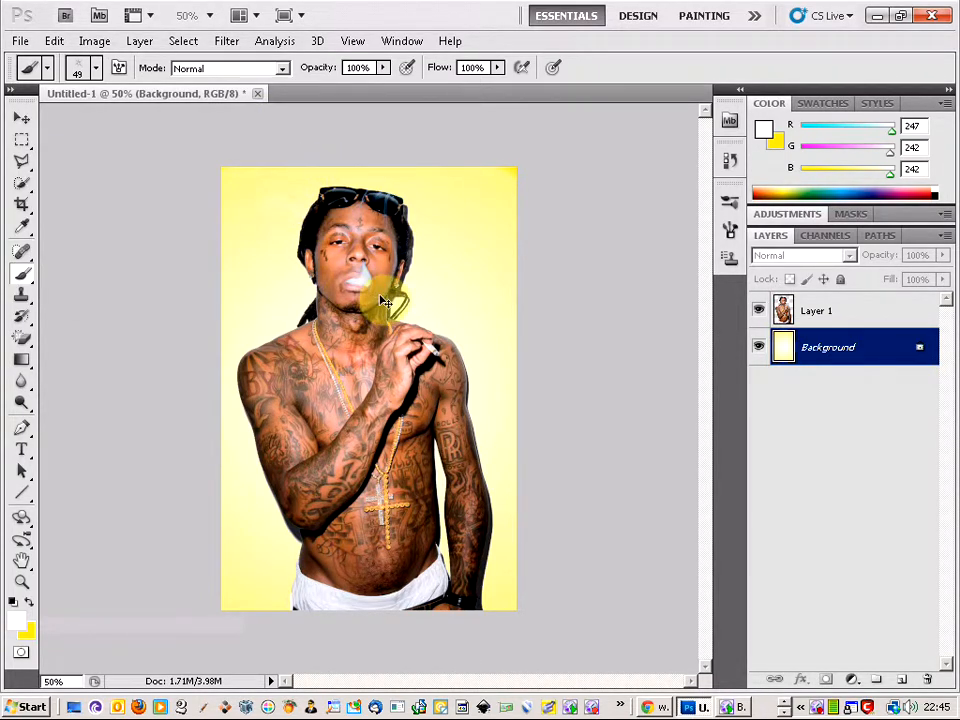
Add a new empty layer above Layer 1 and make yellow the foreground colour
left_click(865, 311)
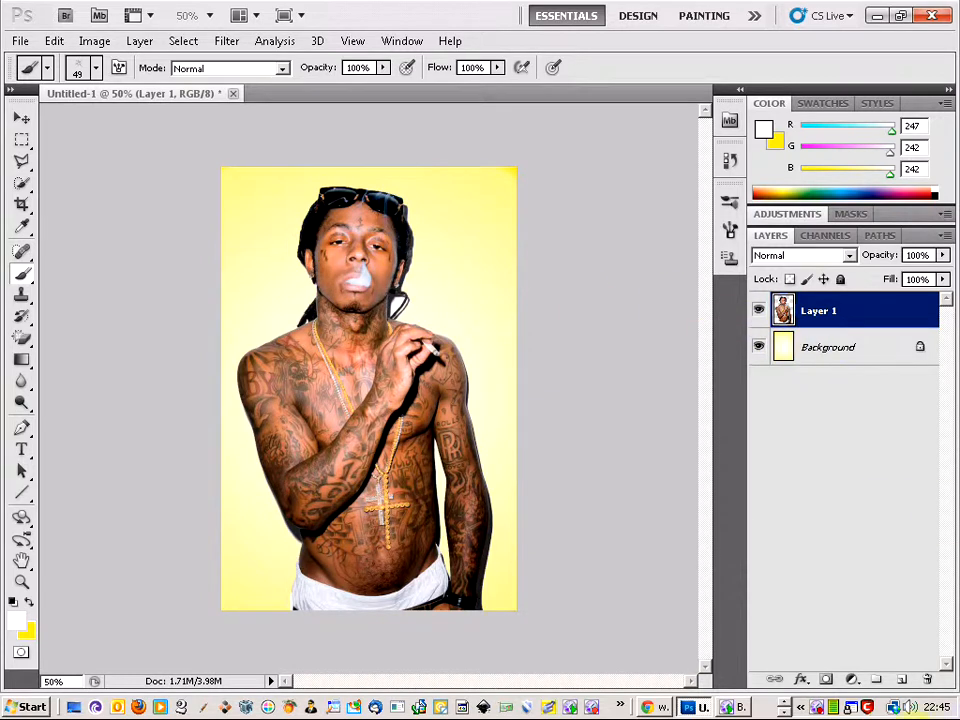
left_click(901, 679)
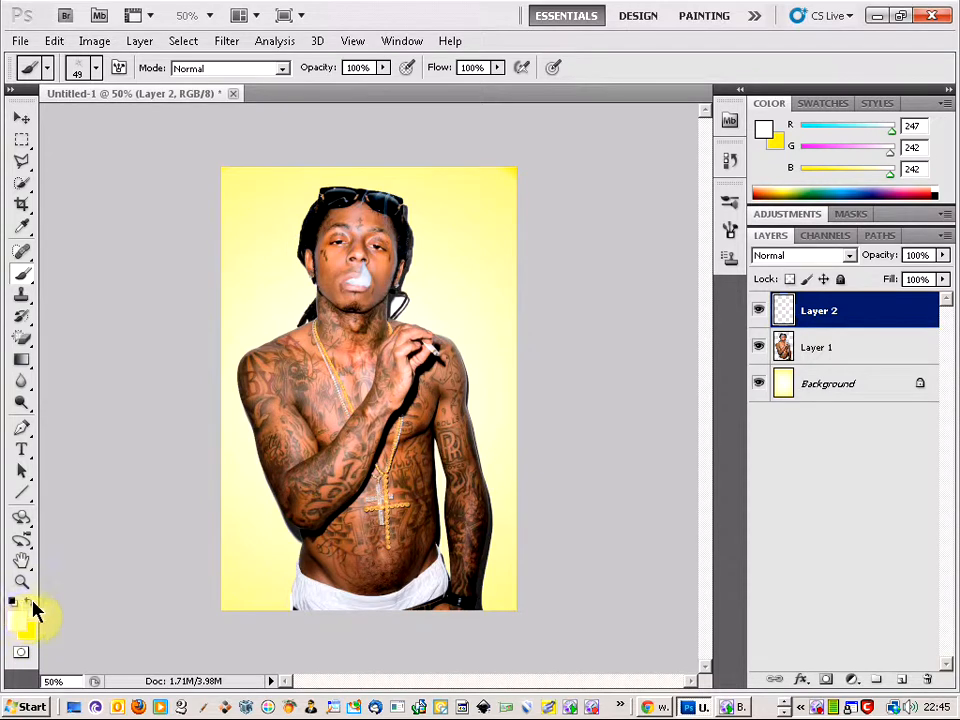
left_click(30, 603)
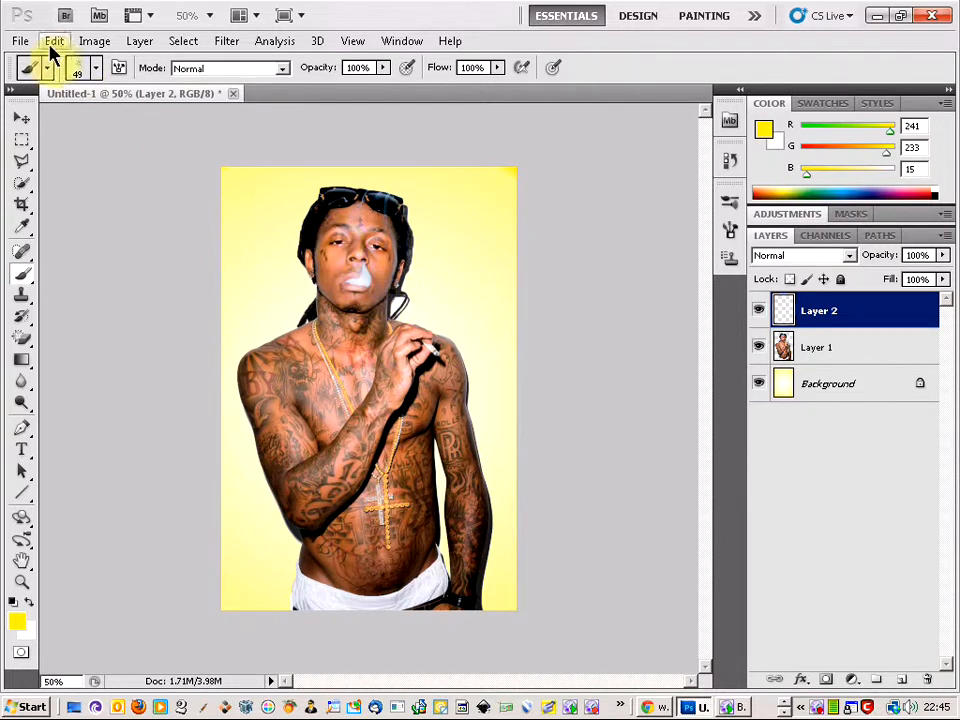
Enlarge the starburst brush to 191 px, undoing a 121 px test stroke over the face, and make off-white the foreground colour
left_click(95, 69)
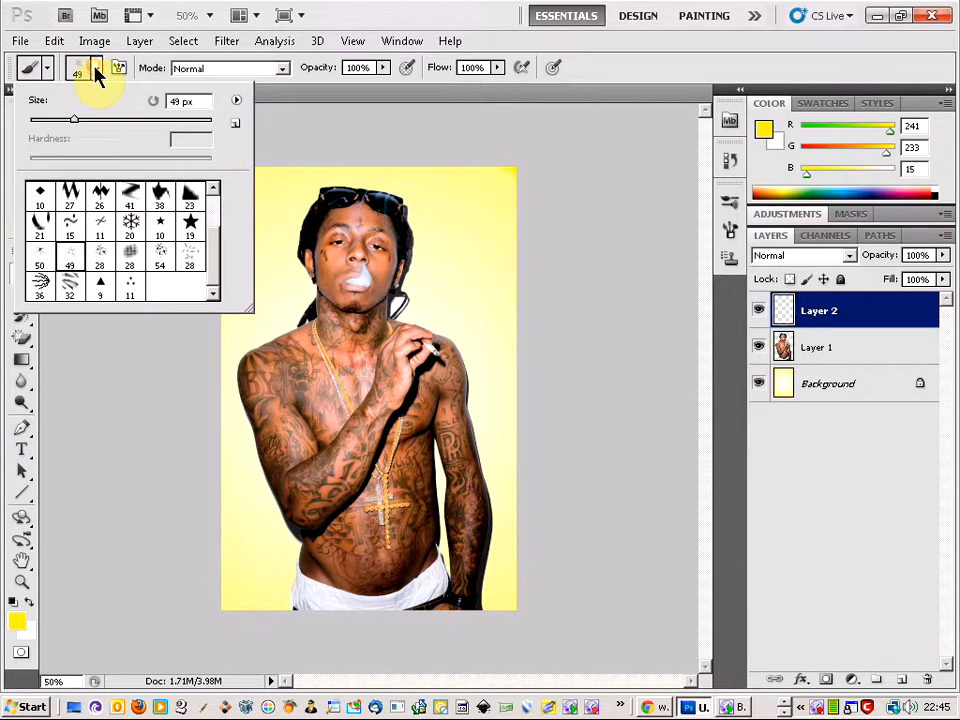
left_click(119, 121)
left_click_drag(128, 126, 131, 121)
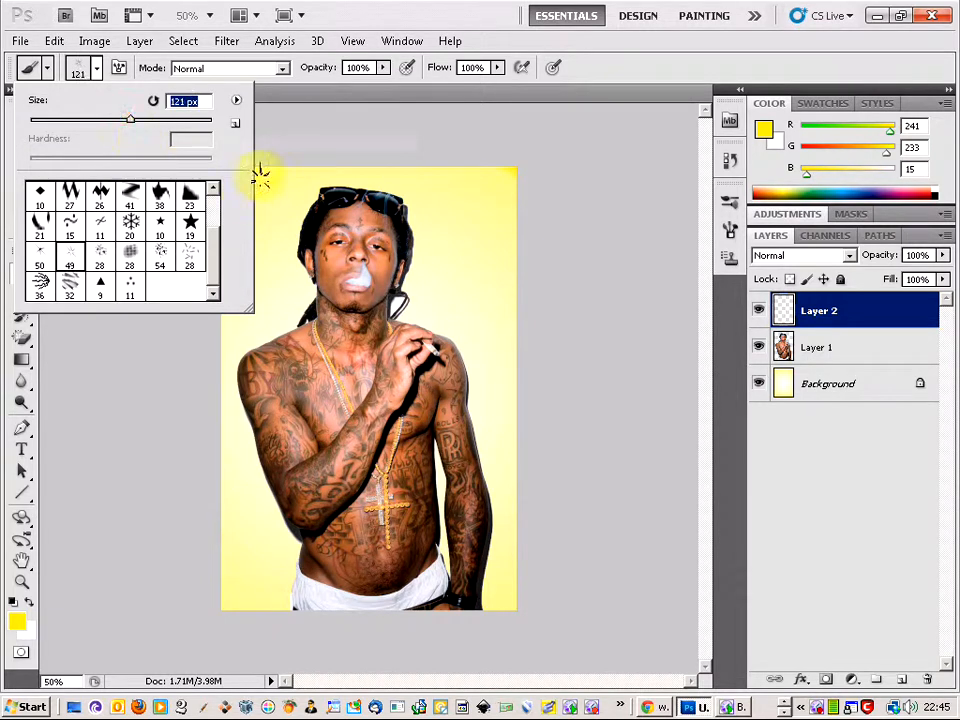
mouse_move(335, 208)
left_mouse_down()
mouse_move(321, 231)
mouse_move(335, 235)
left_mouse_up()
key("ctrl+z")
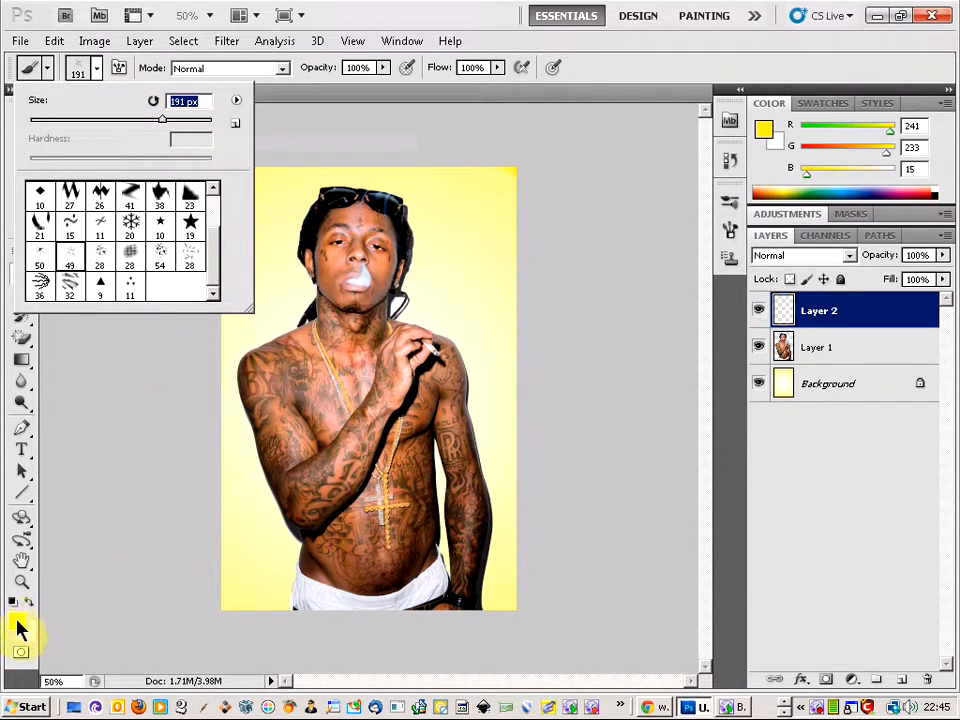
left_click(29, 601)
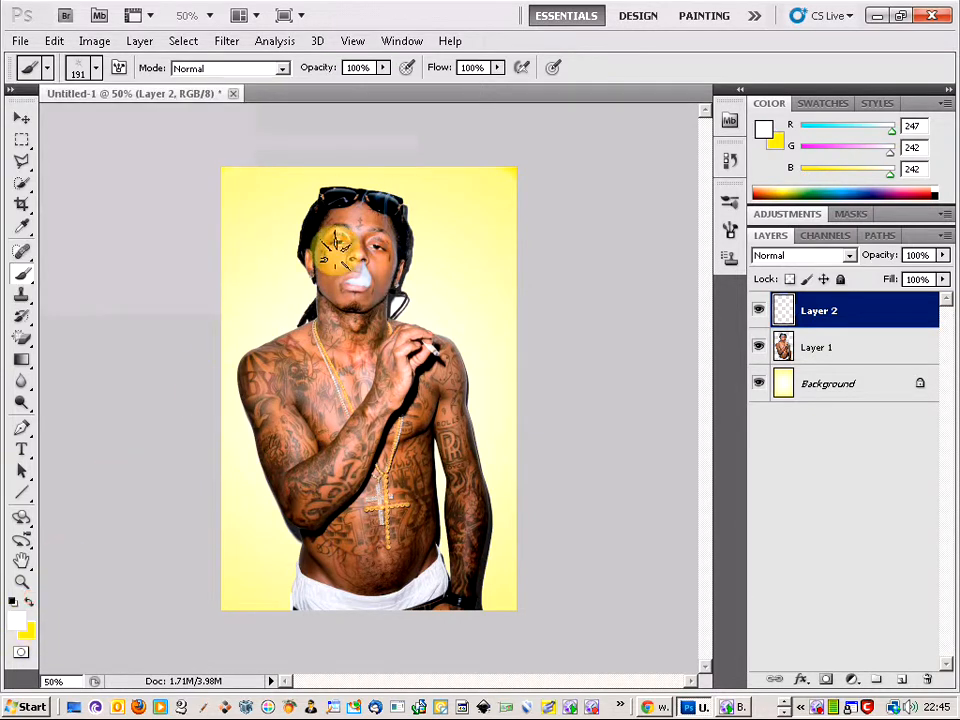
Stamp an off-white starburst over the eye and another over the cross pendant on Layer 2
left_click(341, 239)
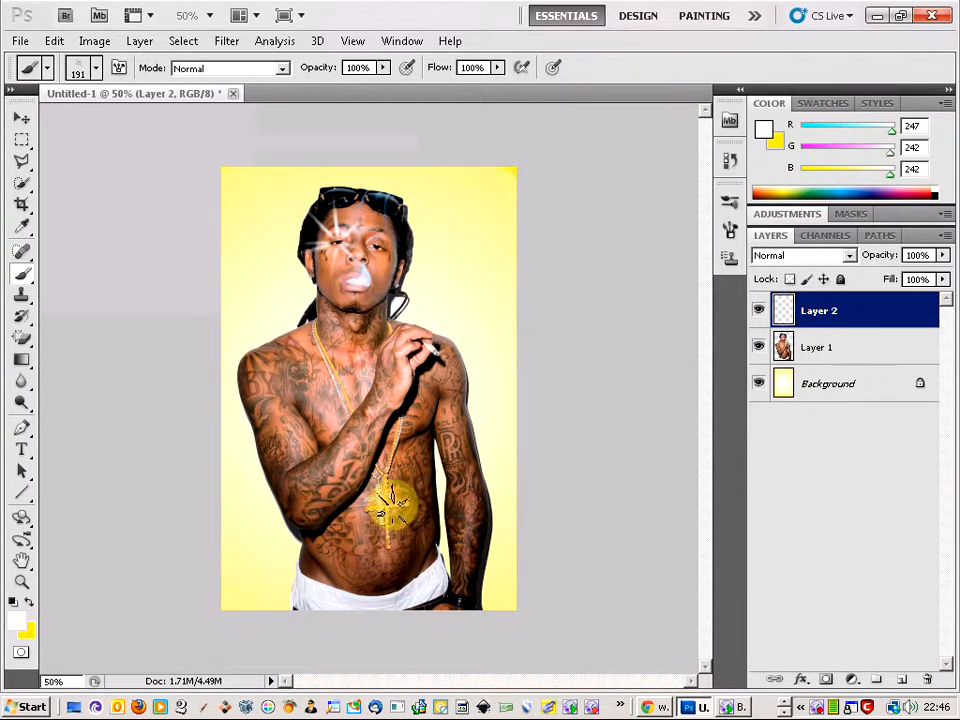
left_click(392, 505)
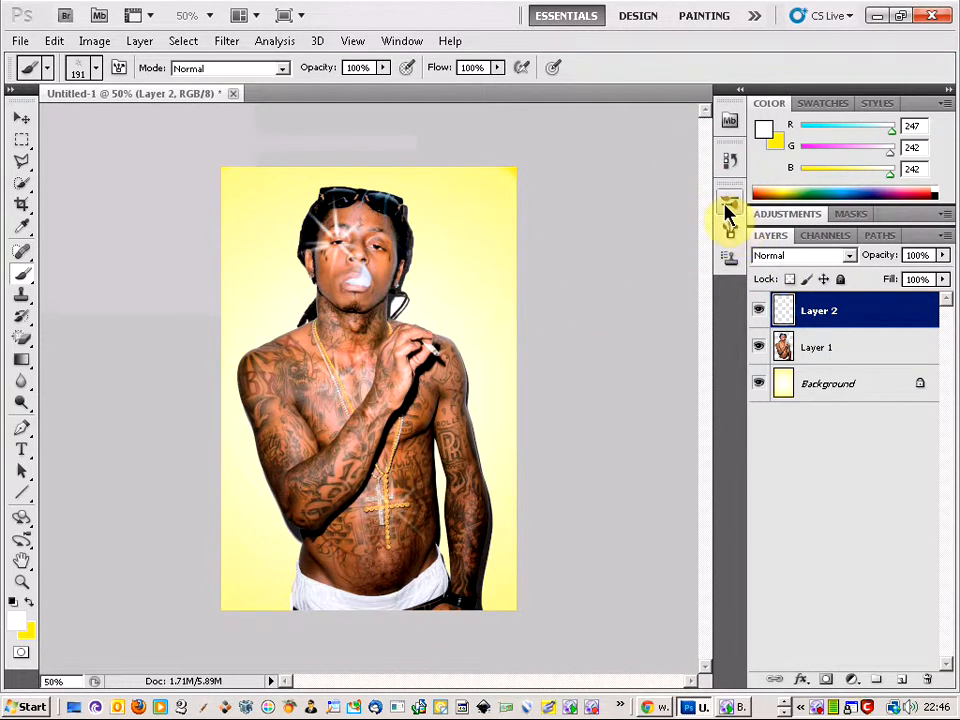
Choose the 47 px dashed-ring brush tip and make Layer 1 the active layer
left_click(95, 67)
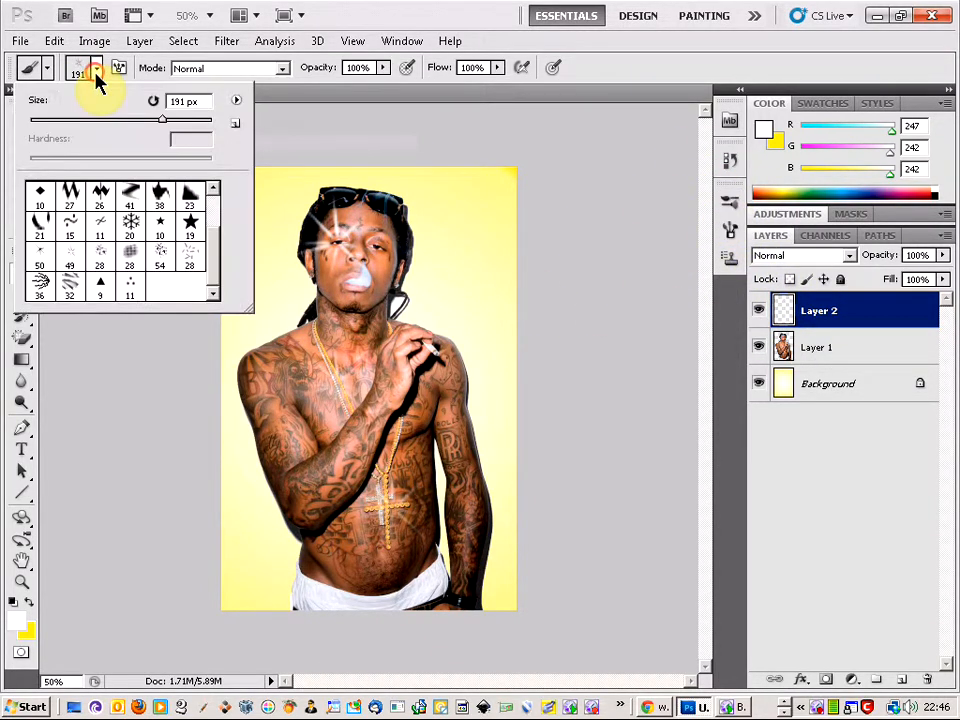
left_click_drag(215, 275, 222, 240)
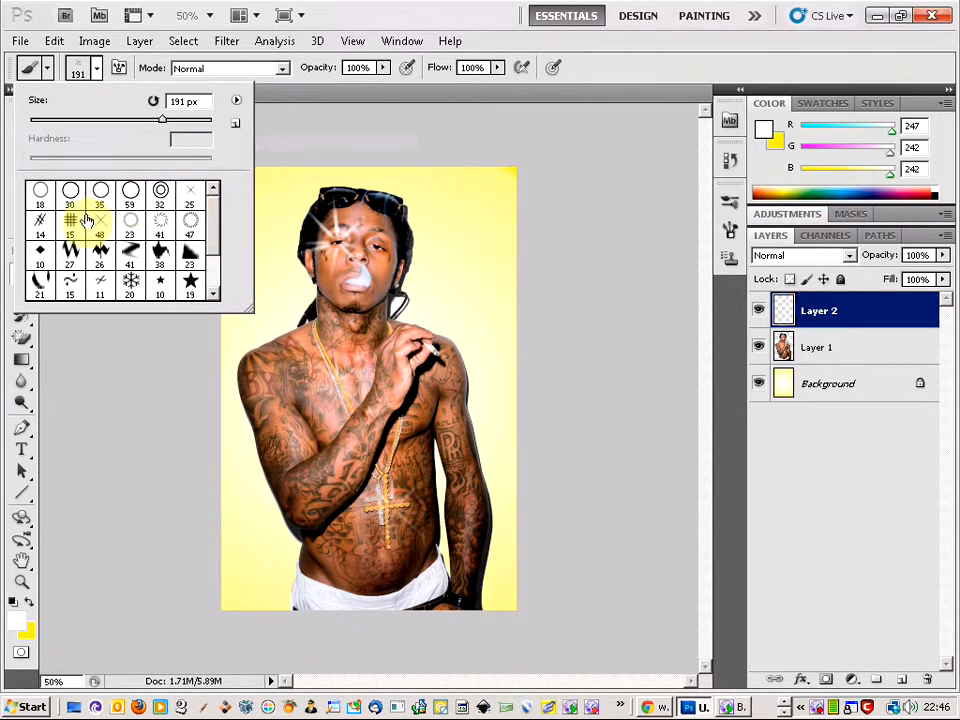
left_click(191, 225)
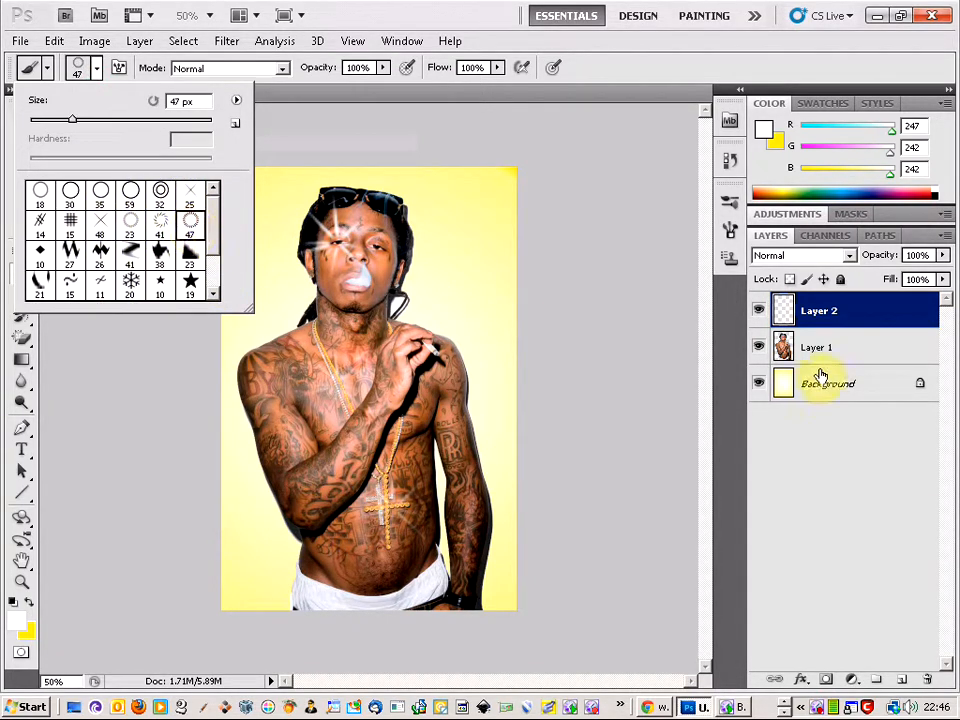
left_click(852, 350)
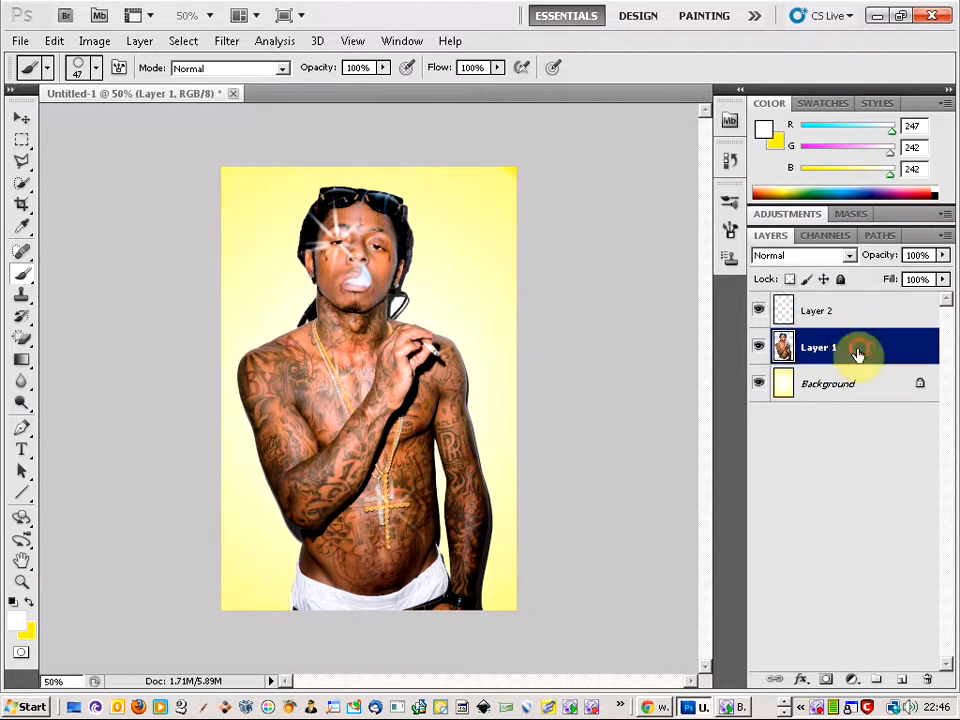
Make red (239, 27, 27) the foreground colour and enlarge the dashed-ring brush to 453 px
left_click(15, 620)
left_click(448, 178)
left_click(648, 148)
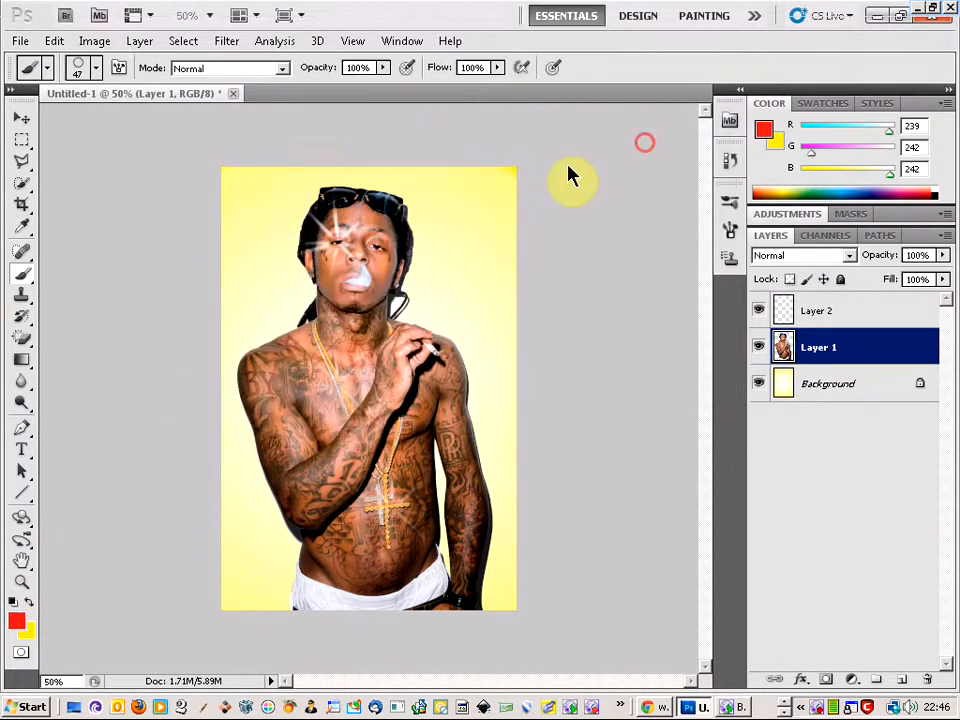
left_click(95, 70)
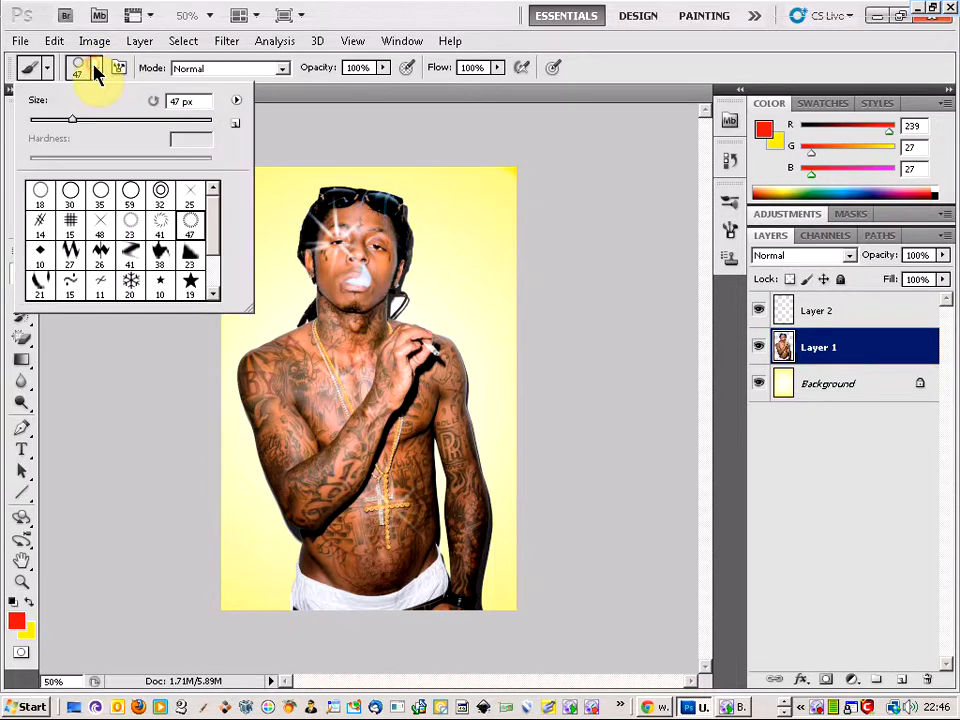
left_click_drag(72, 119, 141, 120)
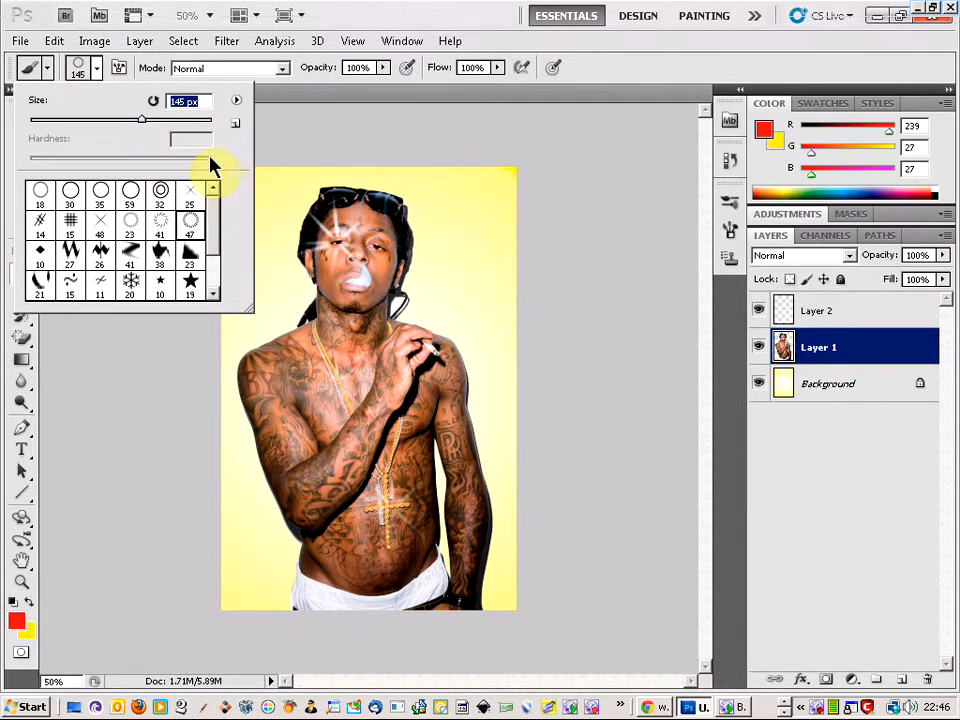
Try a red ring stamp beside the head on Layer 2 with that layer moved beneath Layer 1, and undo both
left_click(482, 260)
key("ctrl+z")
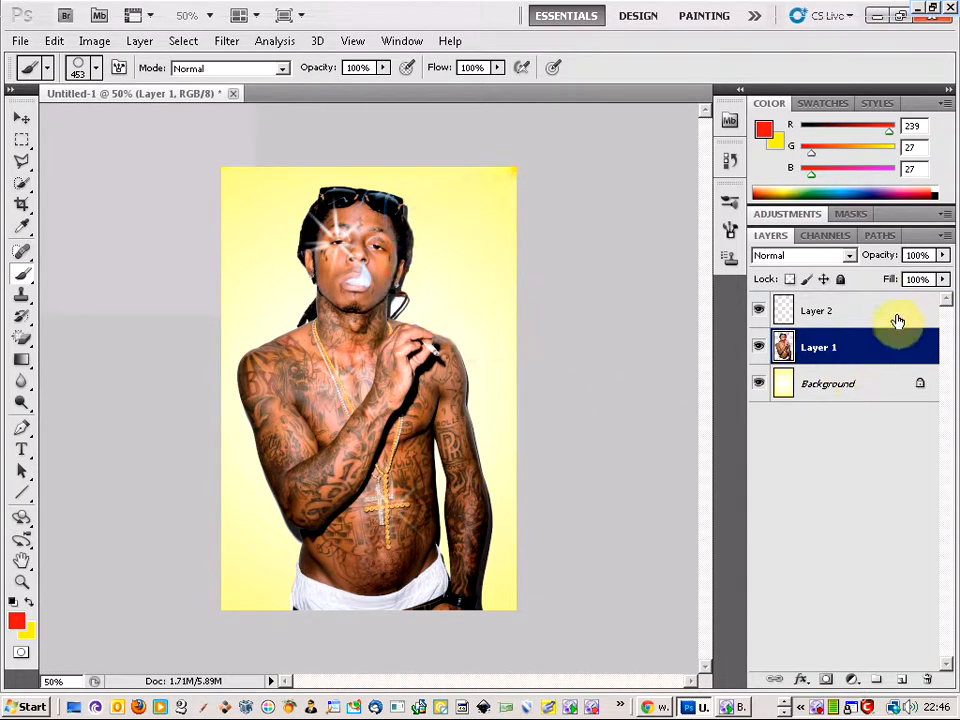
left_click(895, 313)
left_click(484, 238)
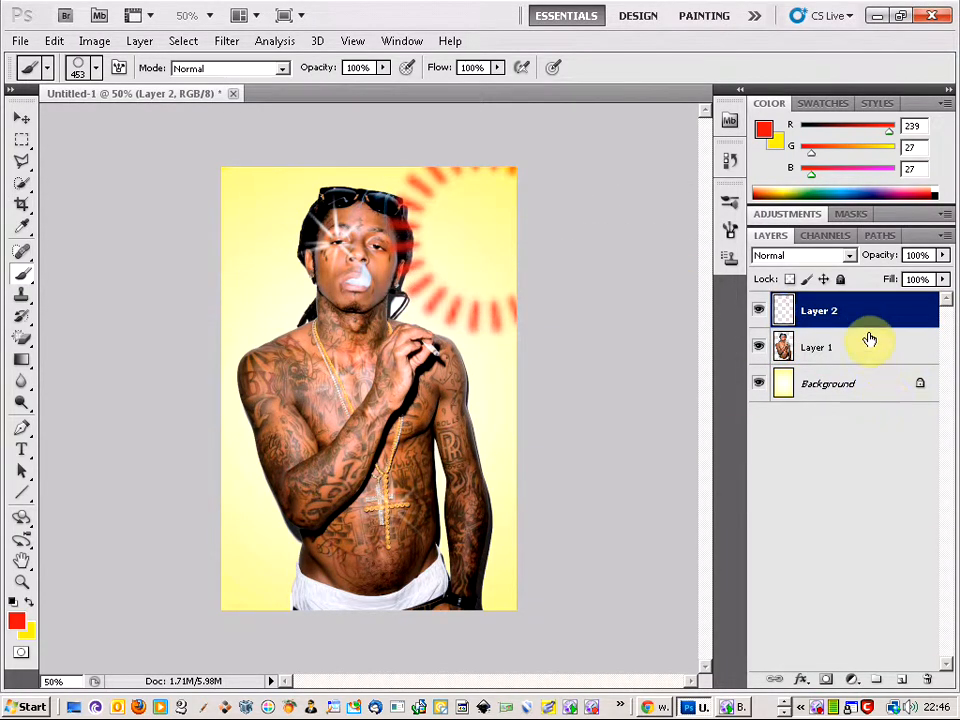
left_click_drag(867, 315, 868, 354)
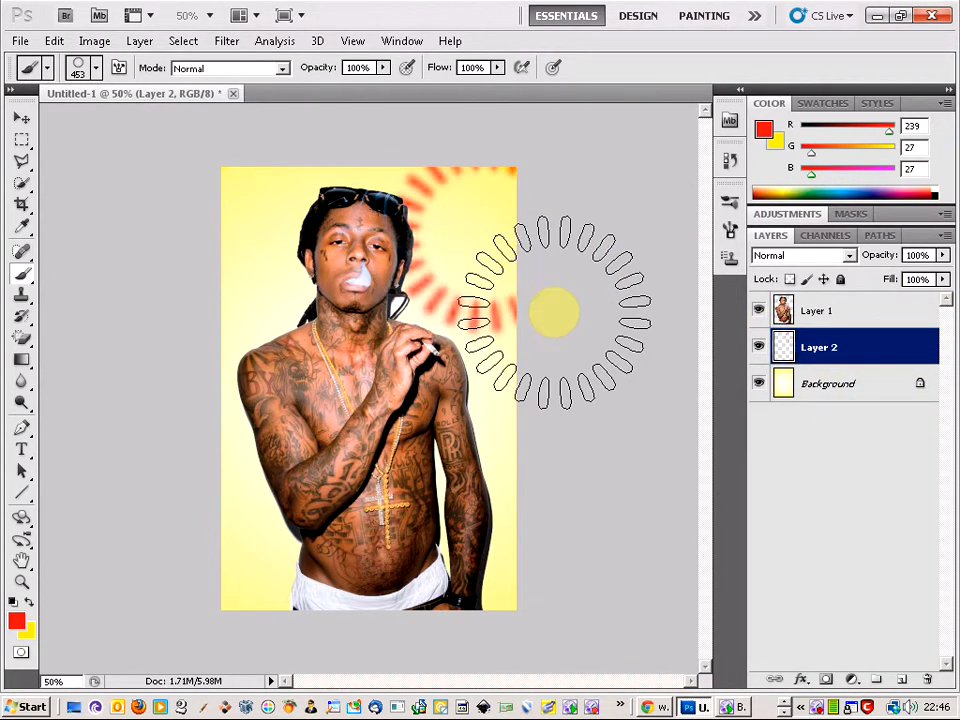
key("ctrl+z")
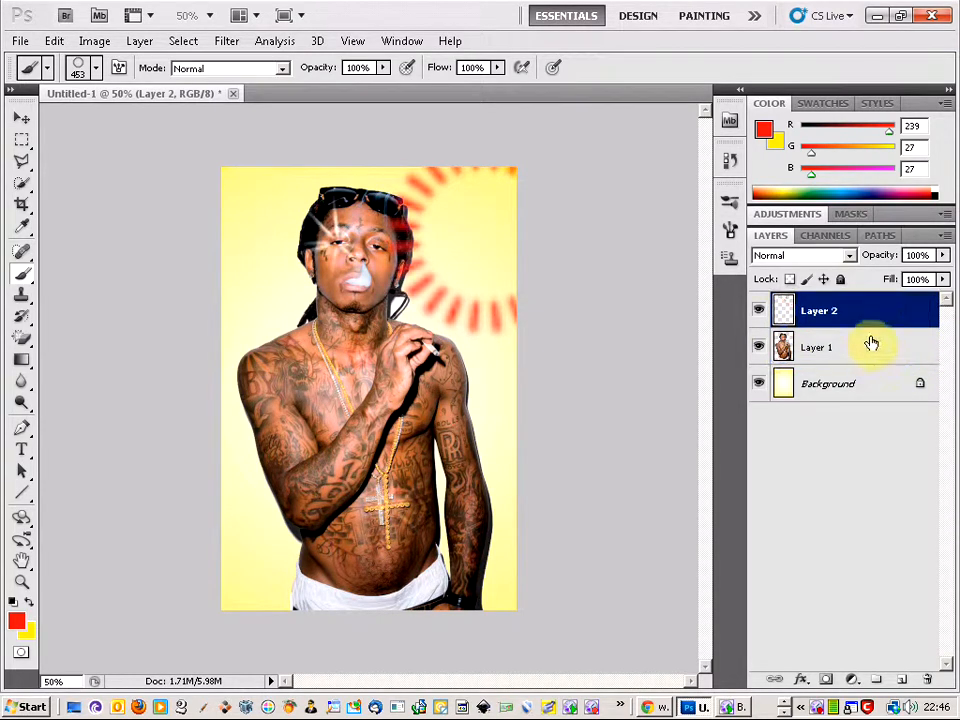
key("ctrl+z")
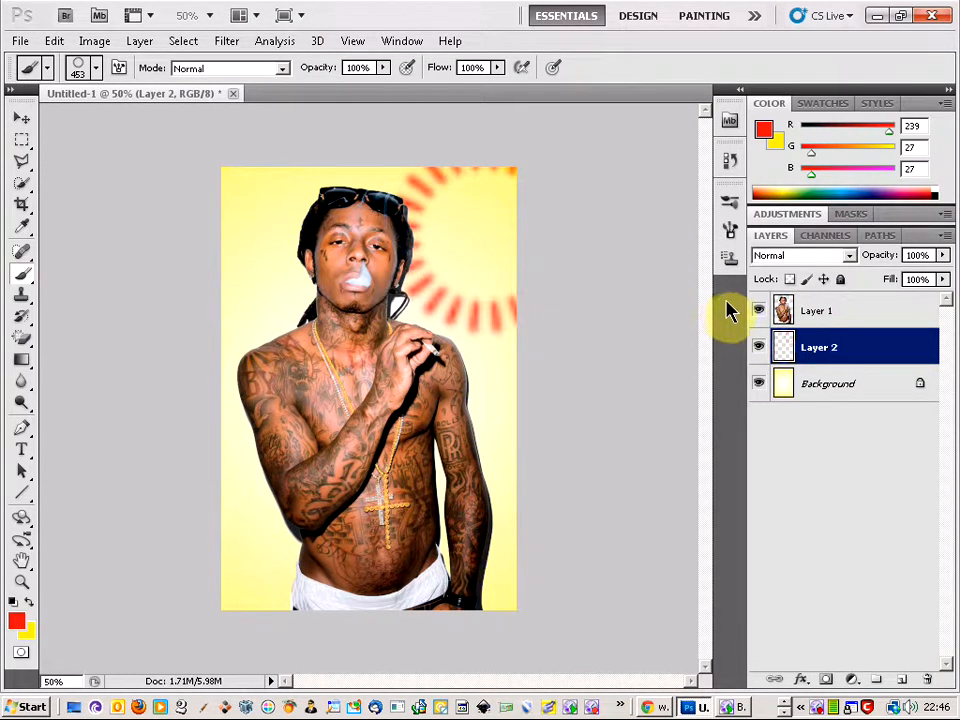
key("ctrl+alt+z")
key("ctrl+alt+z")
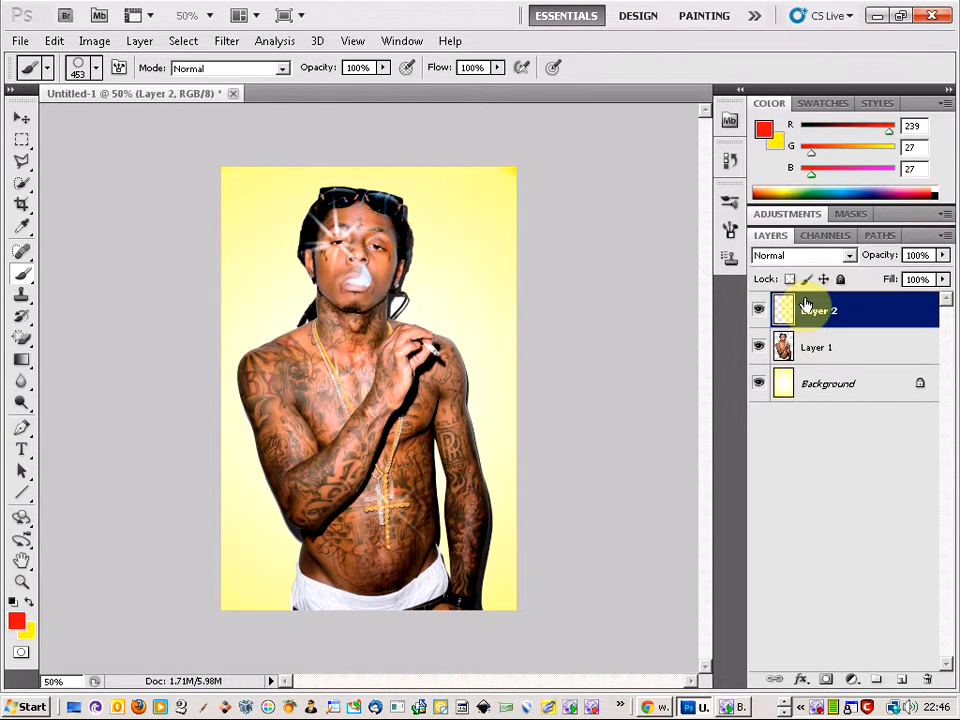
Add a new empty layer above Layer 2 and rename Layer 1 as "main"
left_click(900, 683)
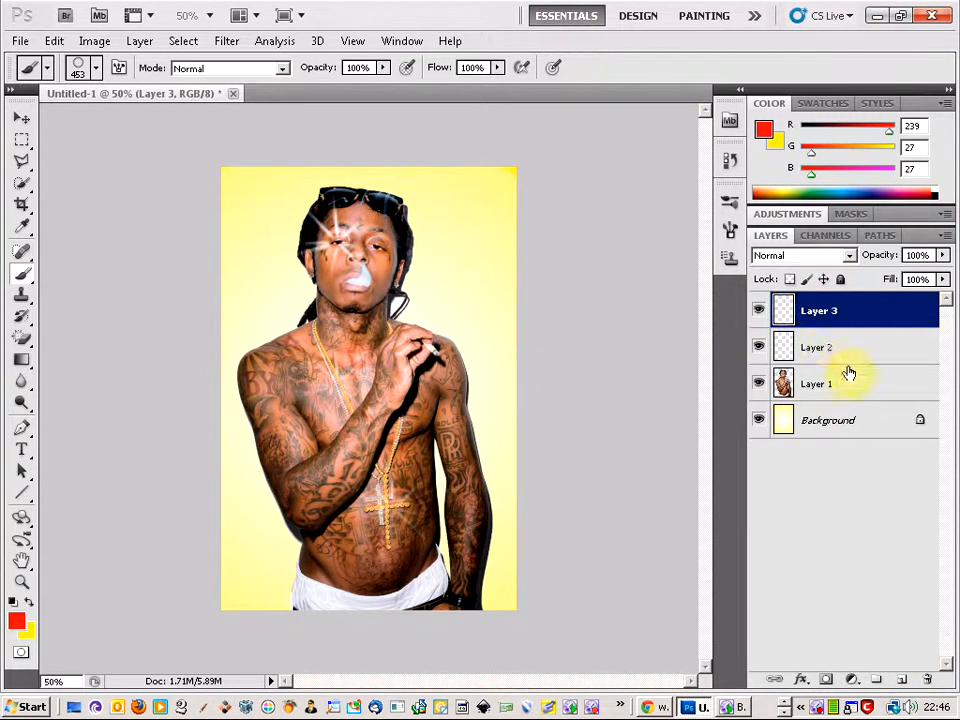
right_click(852, 388)
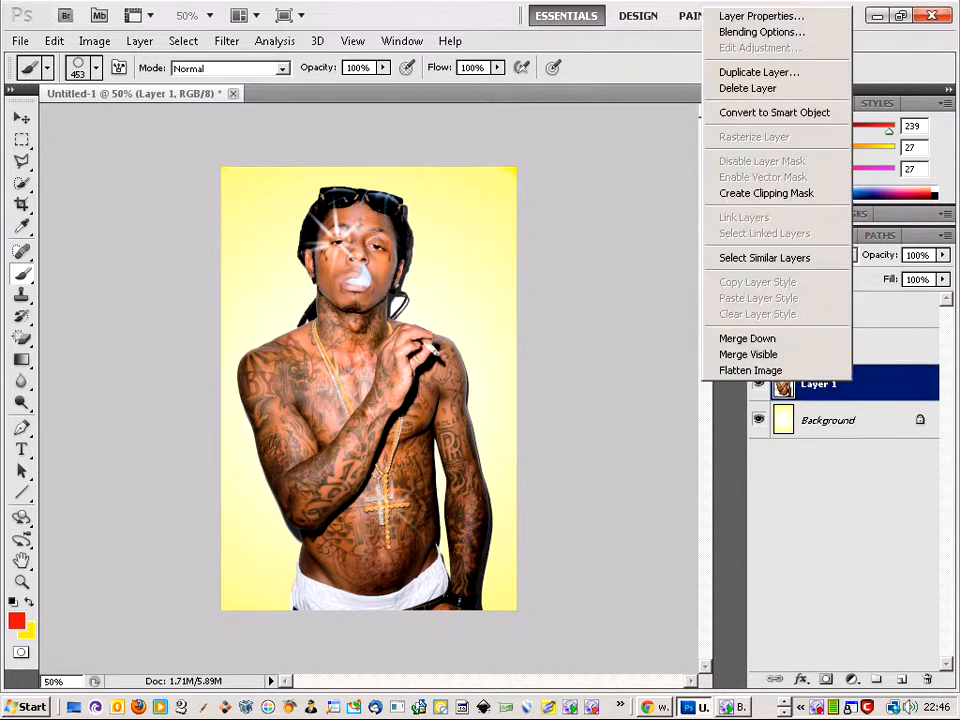
left_click(827, 15)
type("main")
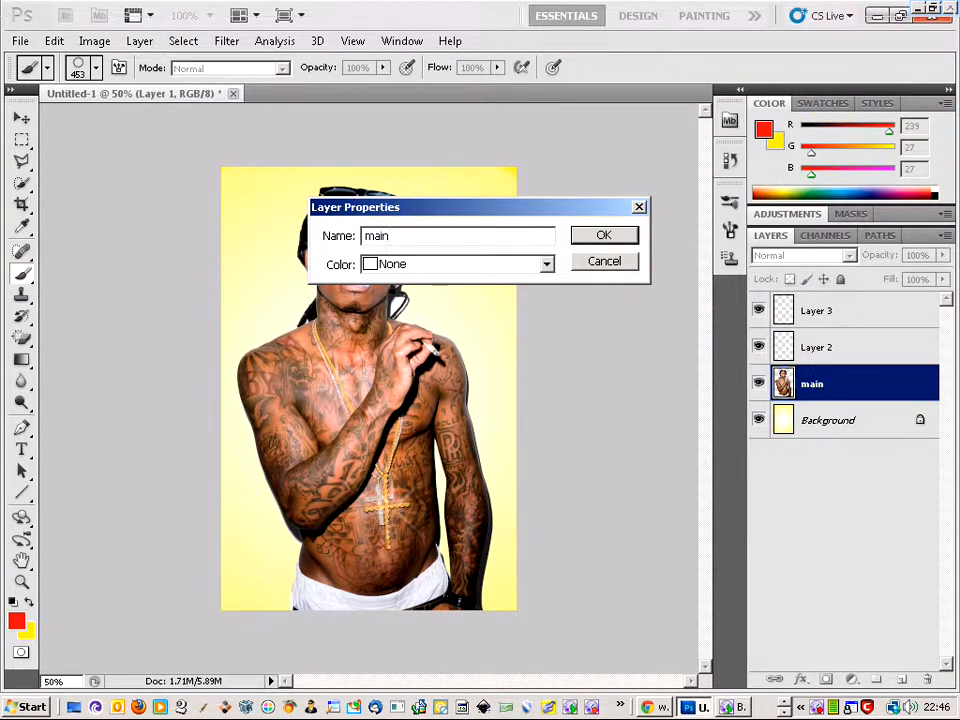
key("Return")
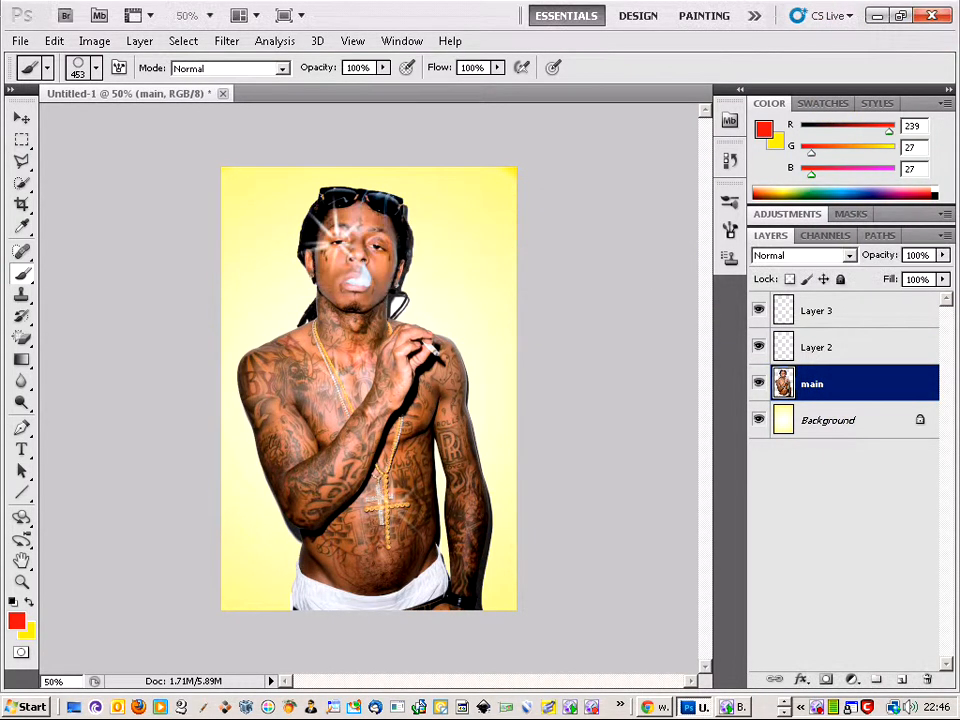
Rename Layer 2, which holds the starbursts, as "eye sparkle"
left_click(850, 356)
right_click(852, 356)
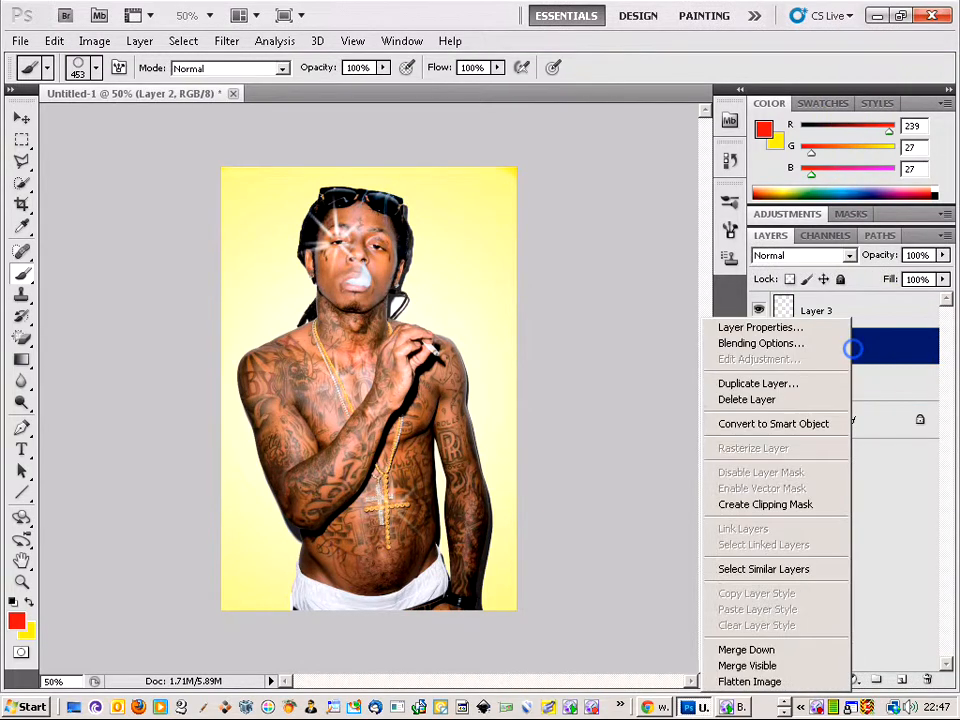
left_click(828, 328)
type("eye sparkle")
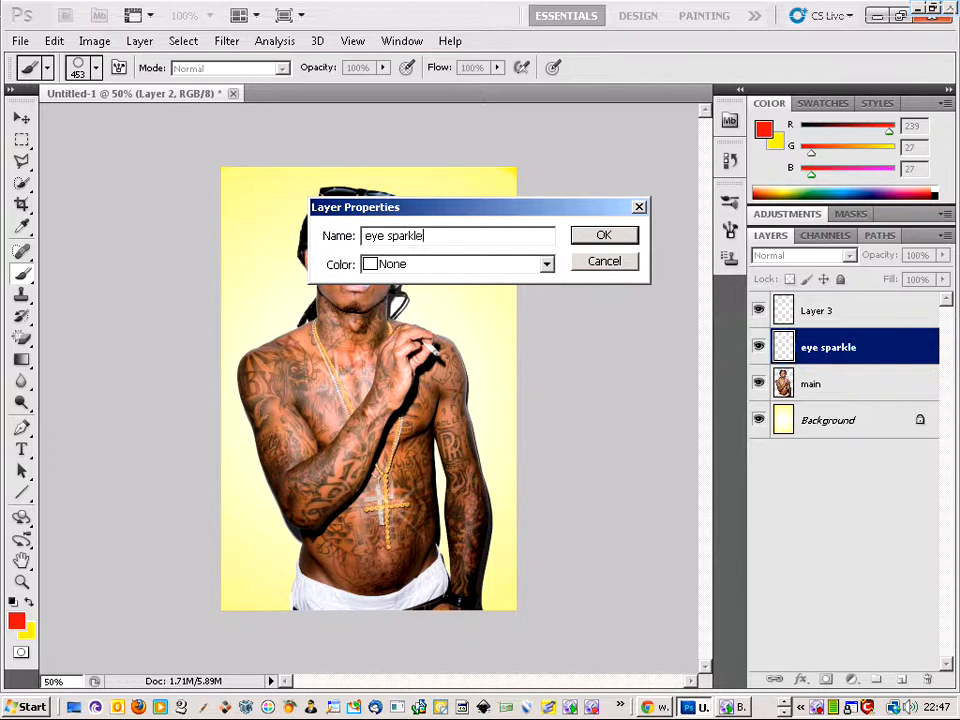
key("Return")
Rename the empty Layer 3 as "background effects"
left_click(857, 318)
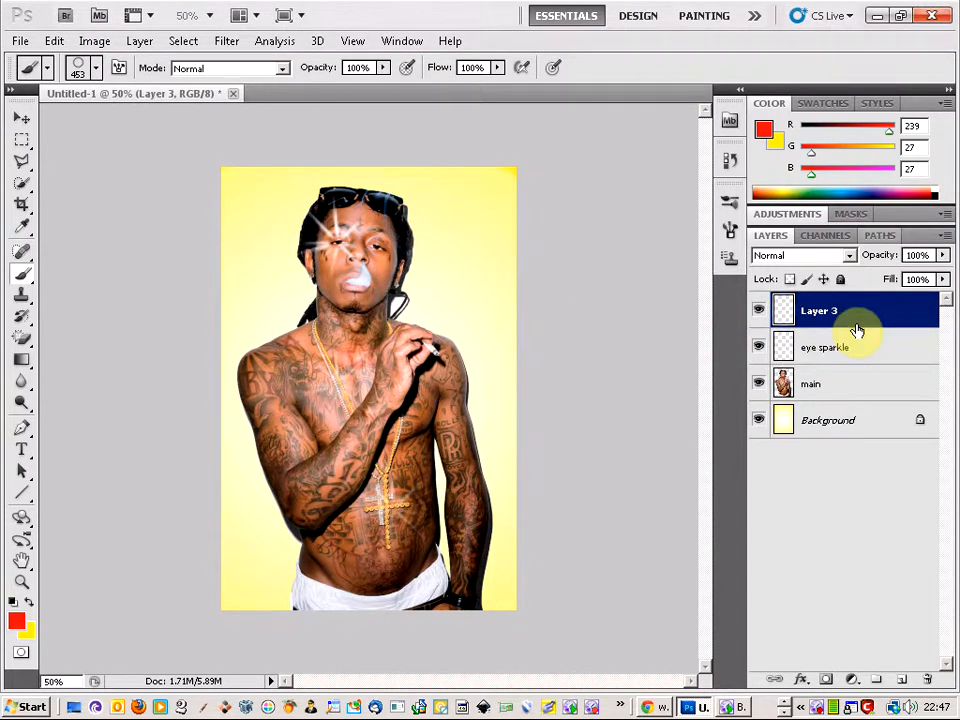
right_click(857, 322)
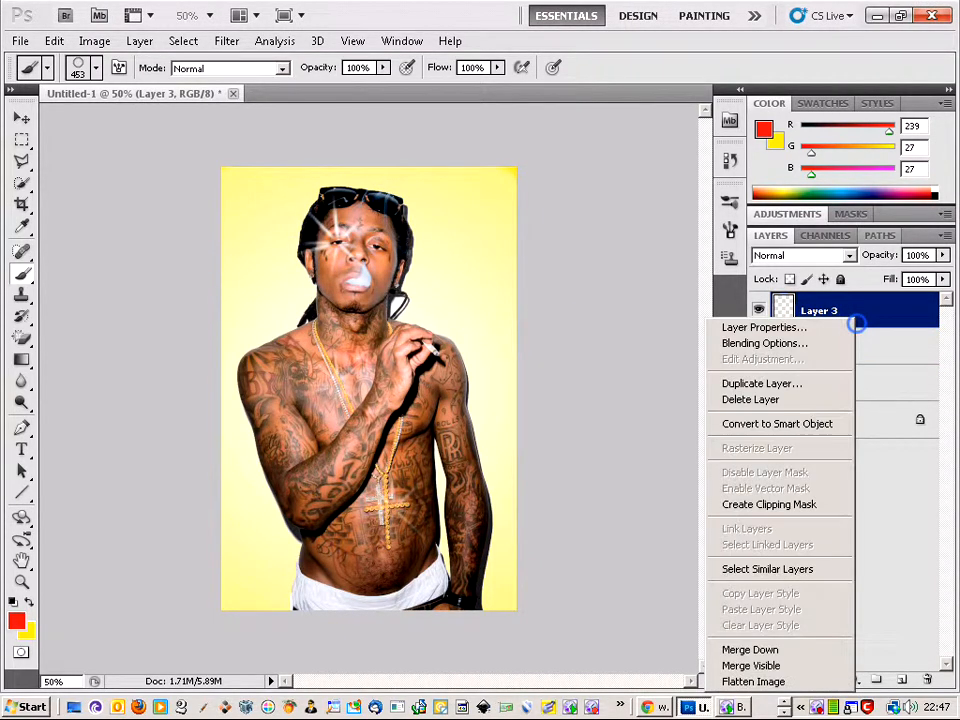
left_click(841, 326)
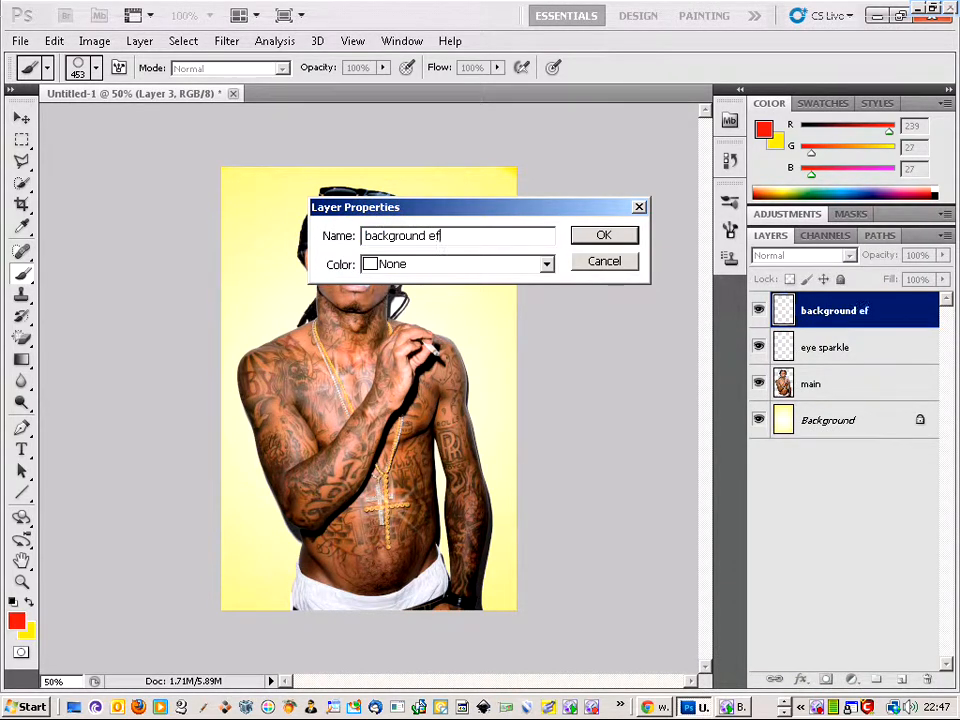
type("background effects")
key("Return")
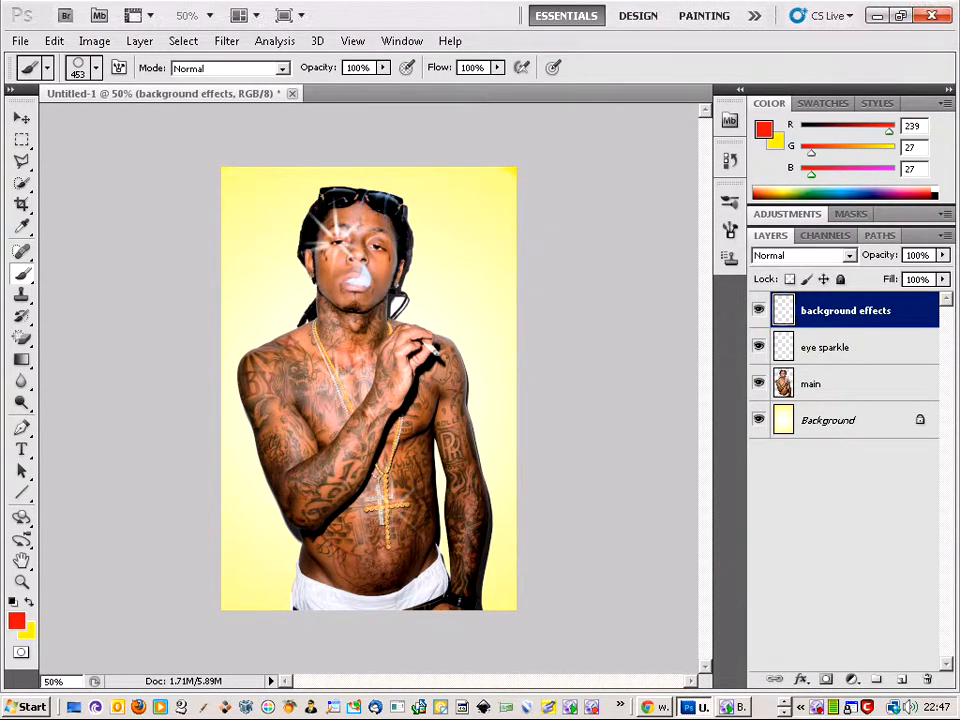
Stamp four red dashed rings around the figure on the background effects layer and move that layer beneath main
left_click(297, 261)
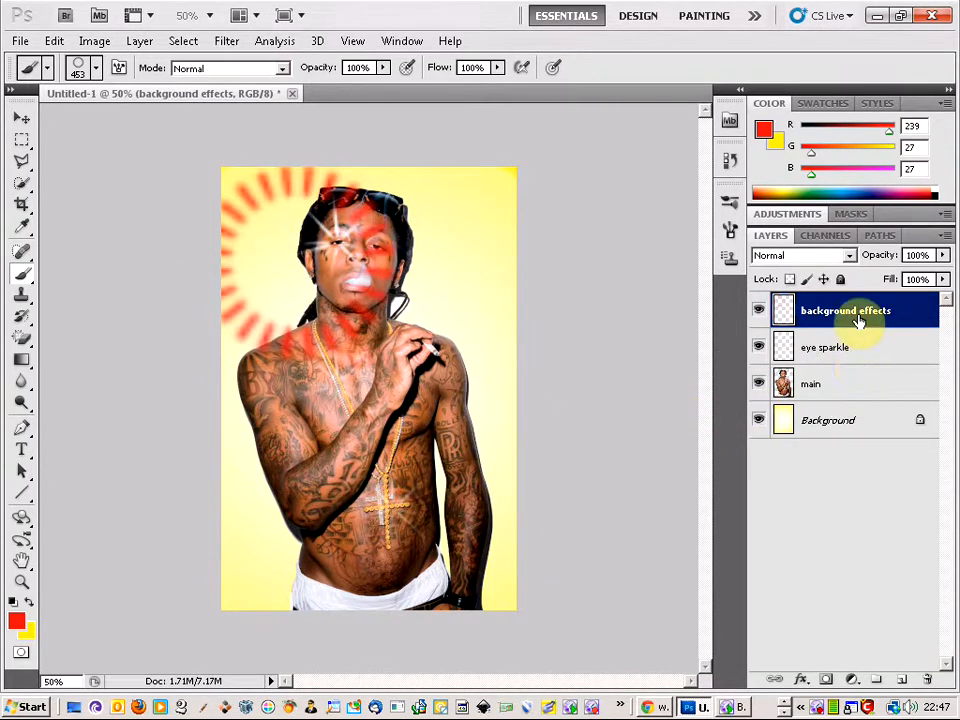
left_click(460, 400)
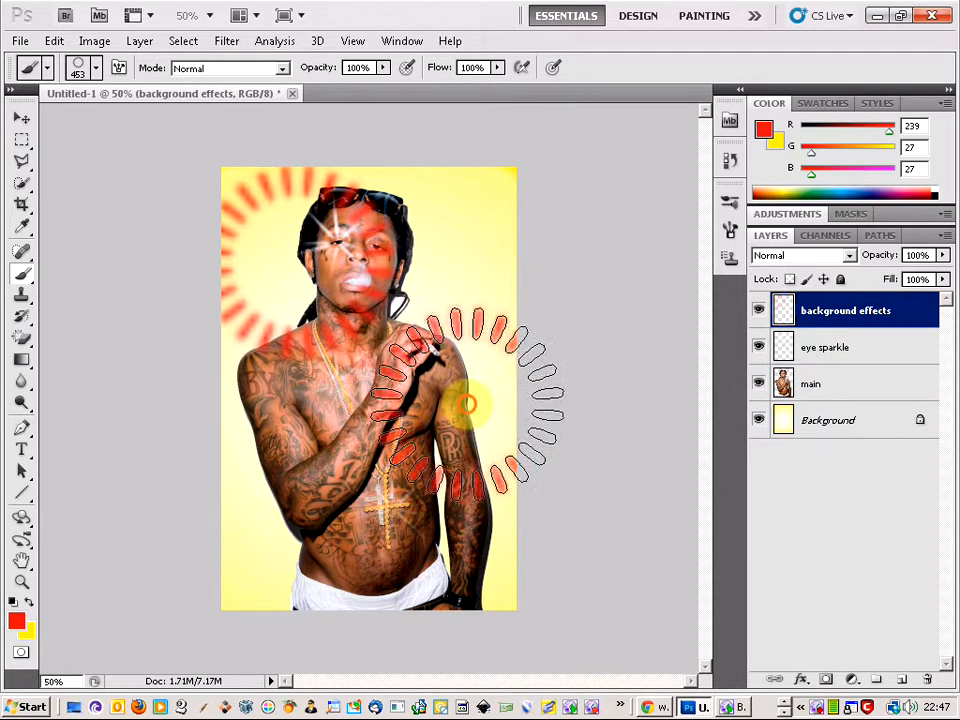
left_click(290, 520)
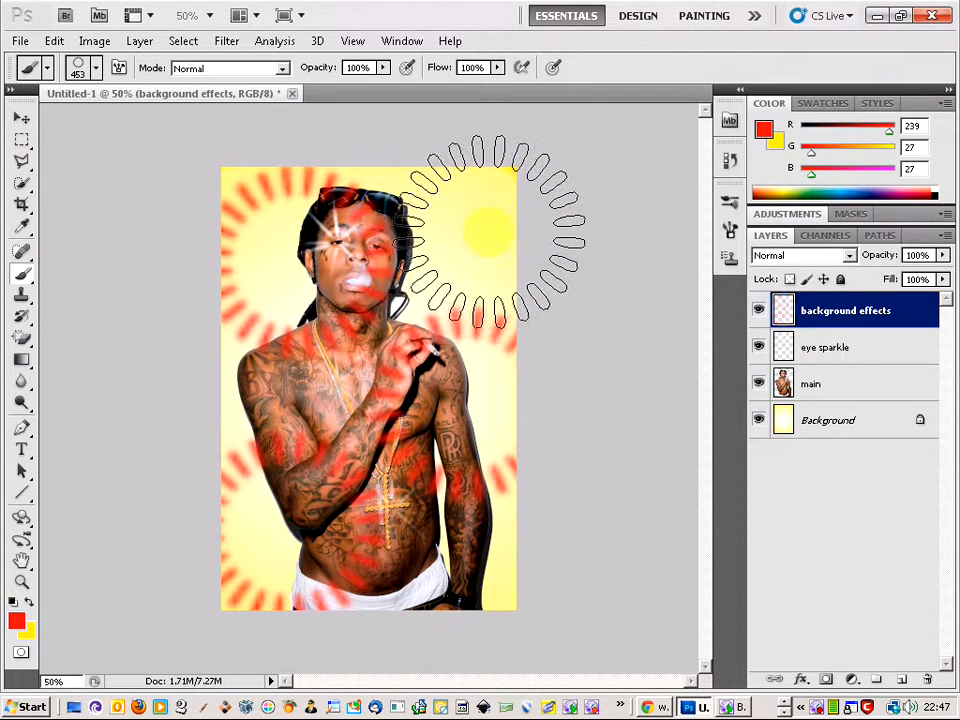
left_click(480, 232)
left_click_drag(877, 341, 872, 384)
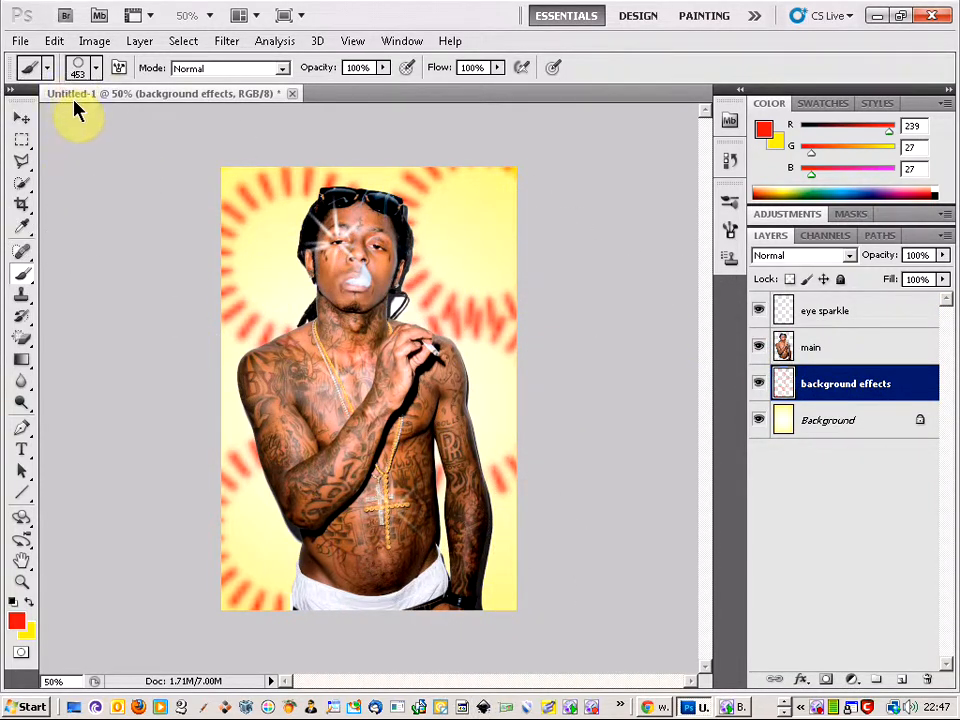
Make blue (62, 27, 239) the foreground colour and stamp blue dashed rings around the figure on the background effects layer
left_click(17, 620)
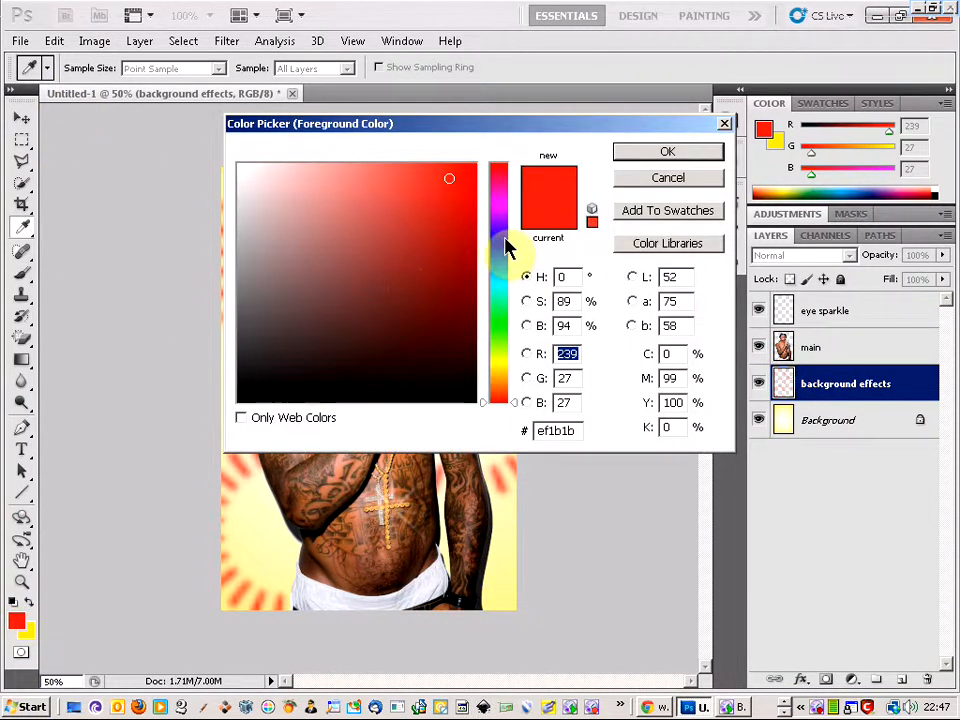
left_click_drag(506, 248, 430, 224)
left_click(640, 158)
key("b")
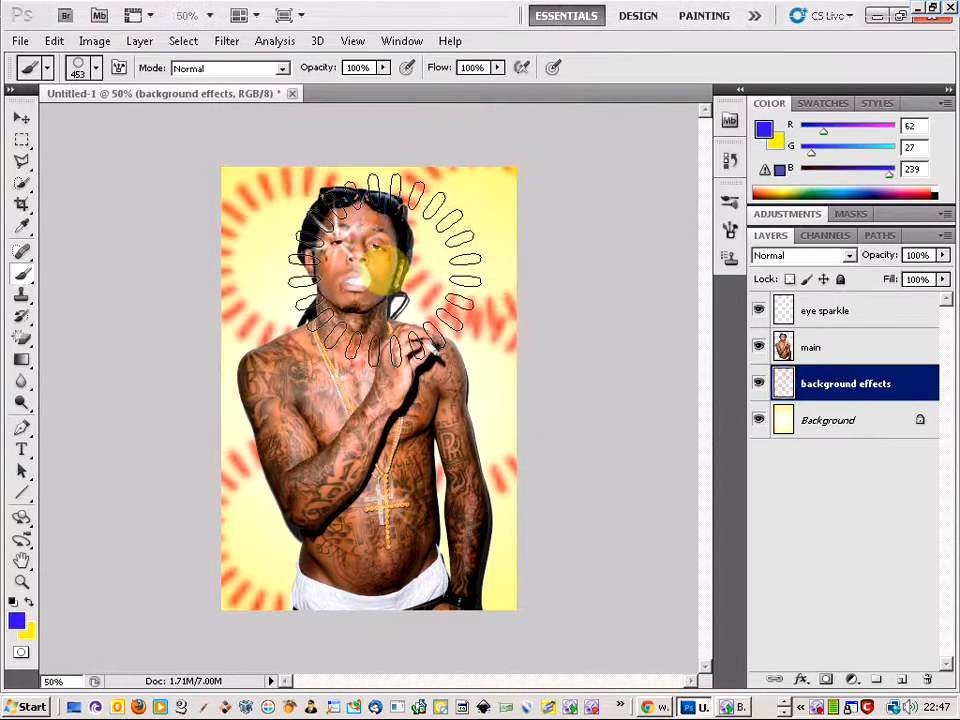
left_click(500, 222)
left_click(268, 295)
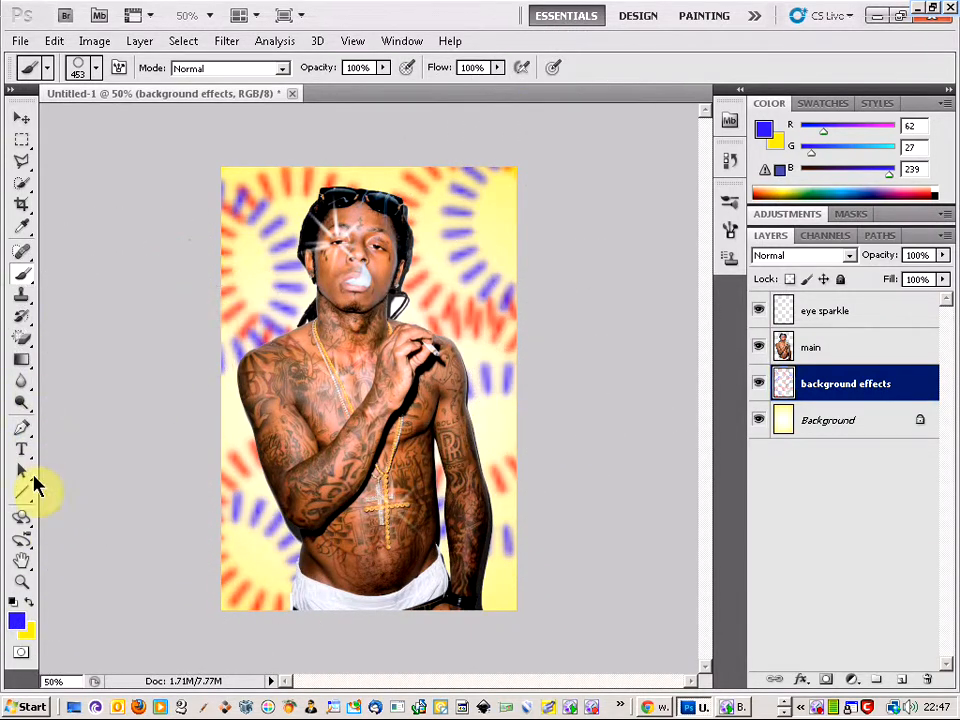
Make green (27, 239, 87) the foreground colour and stamp green dashed rings around the figure on the background effects layer
left_click(17, 622)
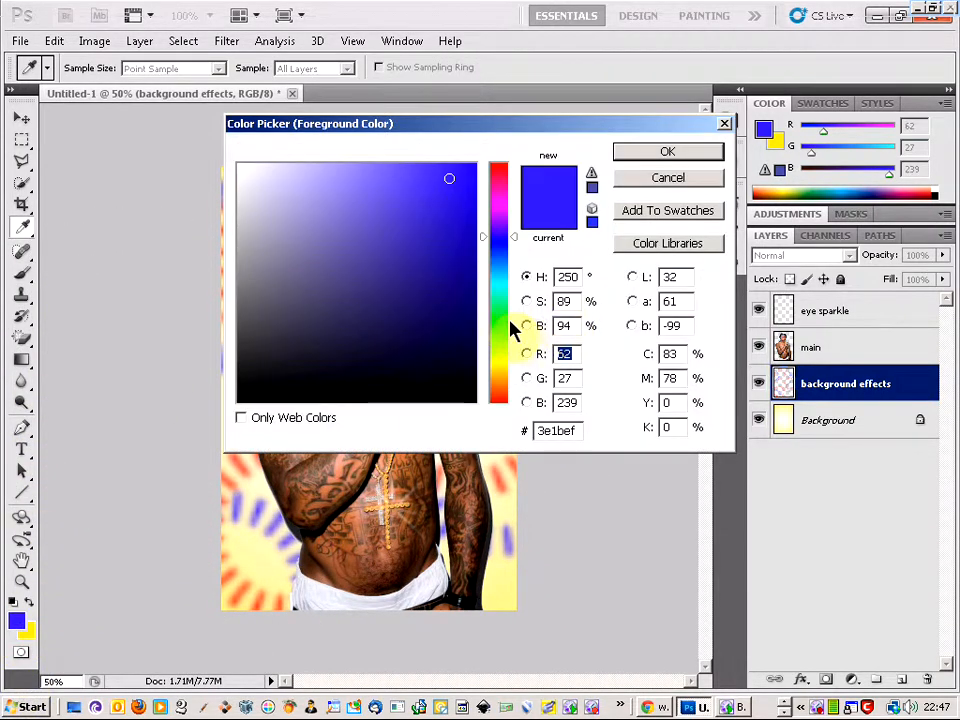
left_click(498, 312)
left_click(641, 152)
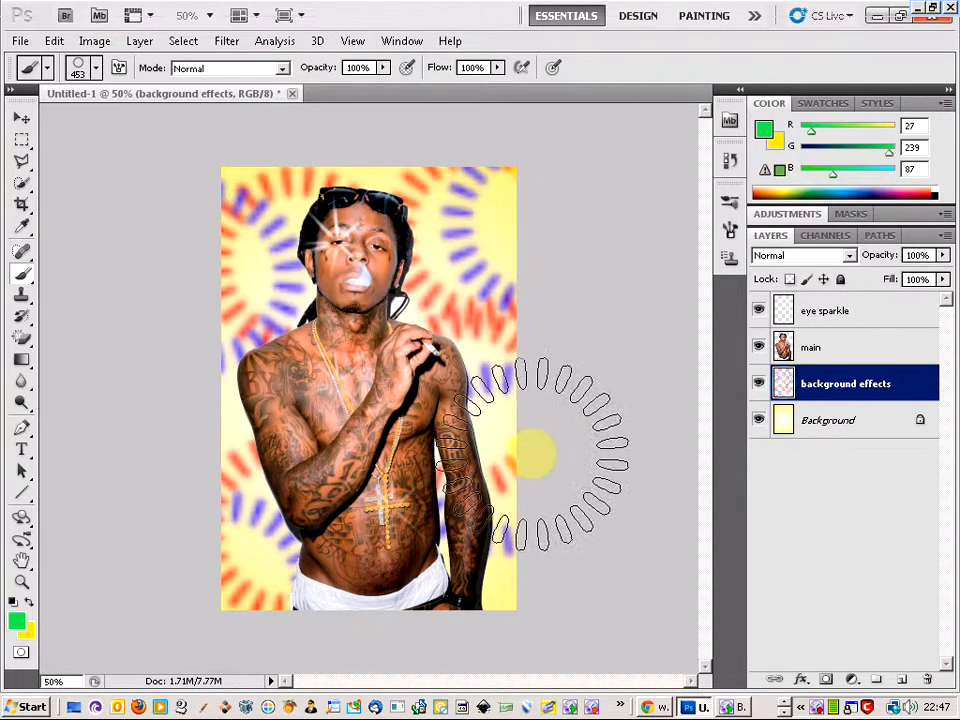
left_click(533, 500)
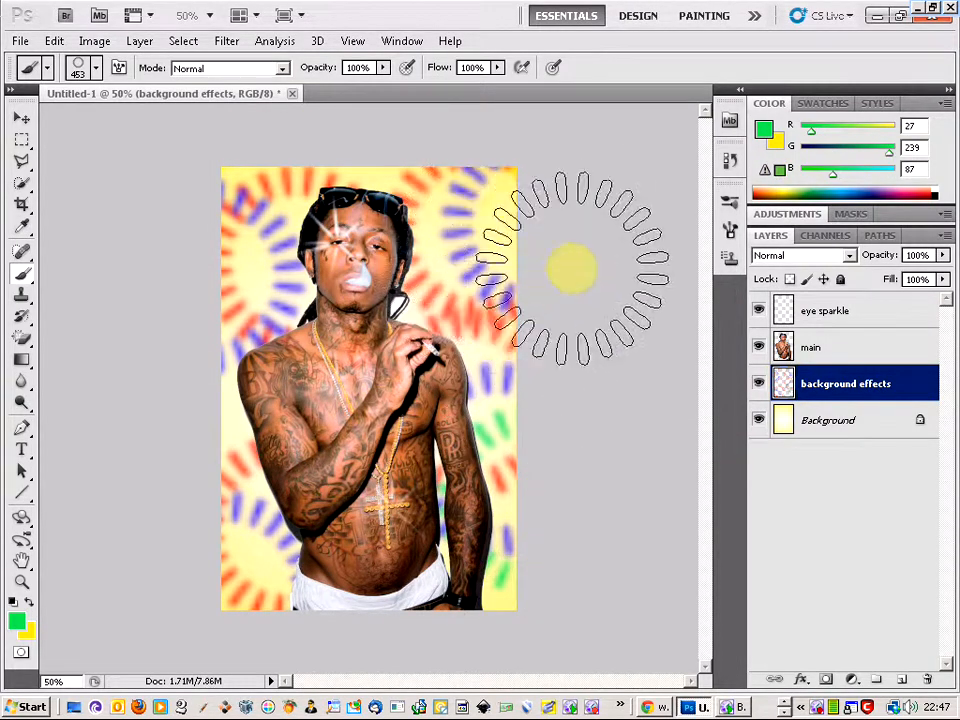
left_click(582, 224)
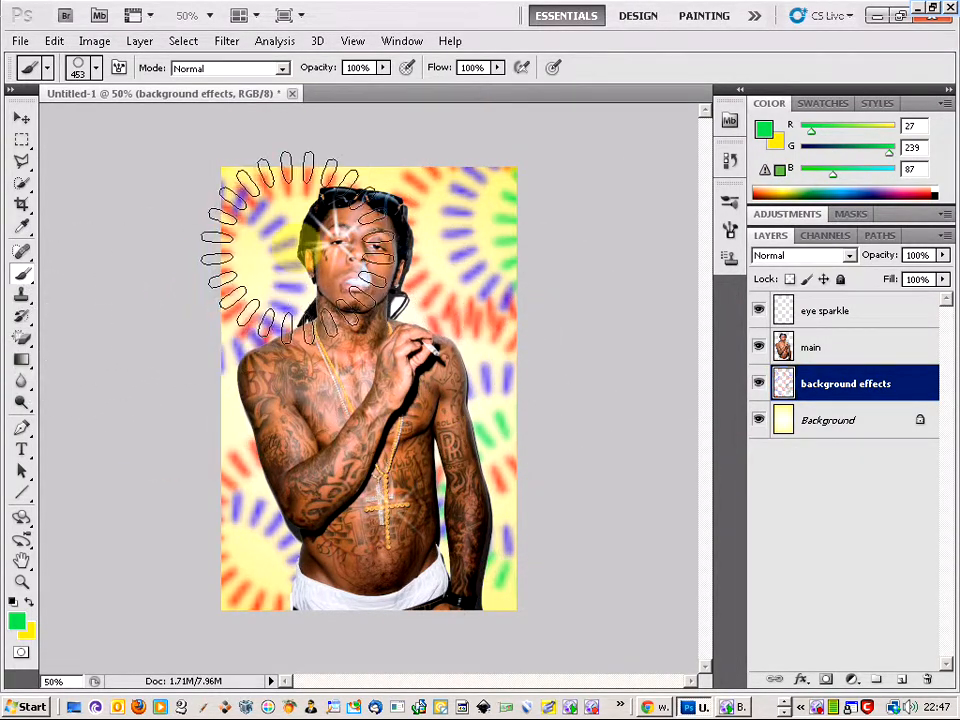
left_click(335, 215)
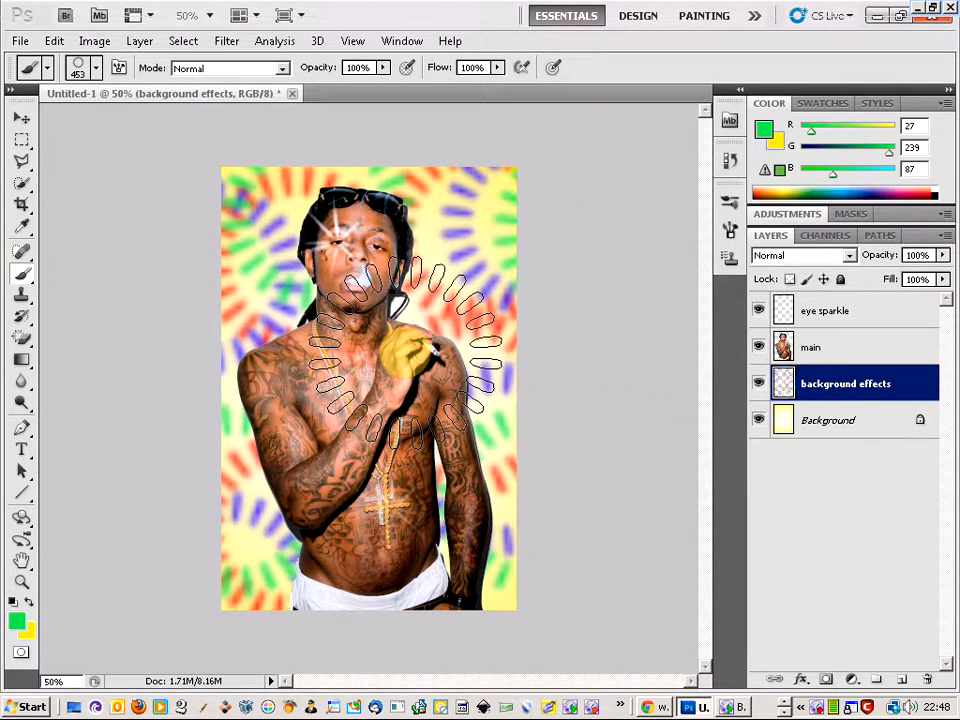
right_click(817, 707)
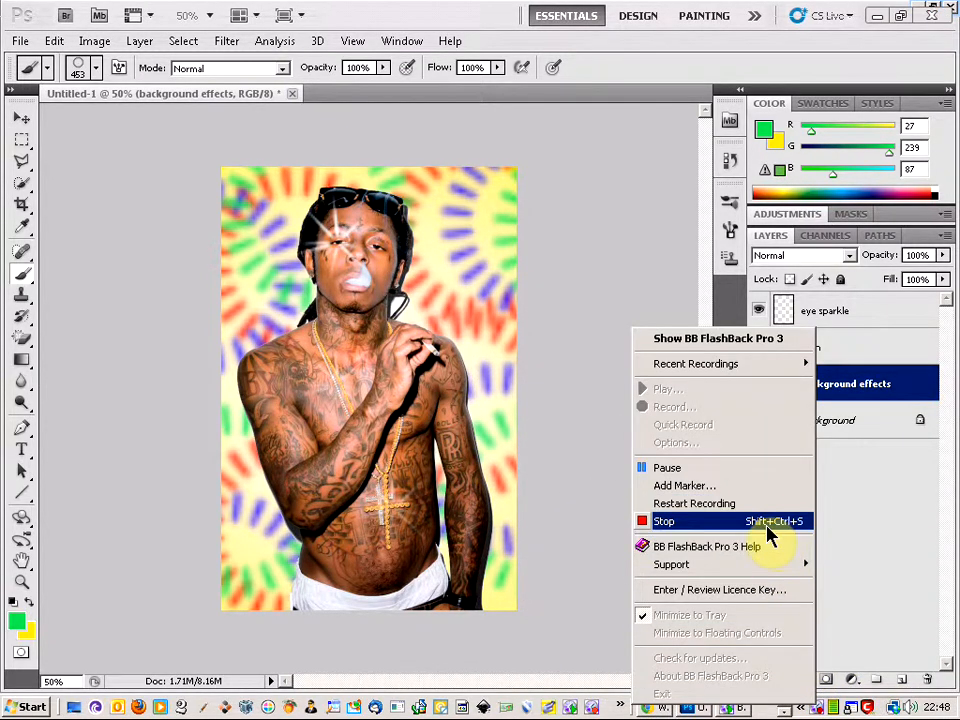